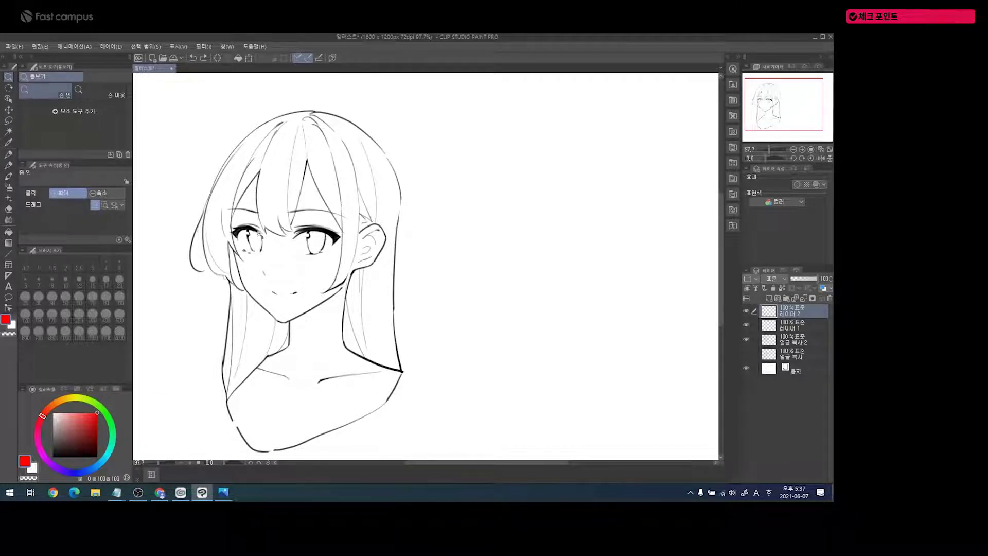
- Sketch a red eyeball circle in the blank canvas area beside the girl's head
click(288, 246)
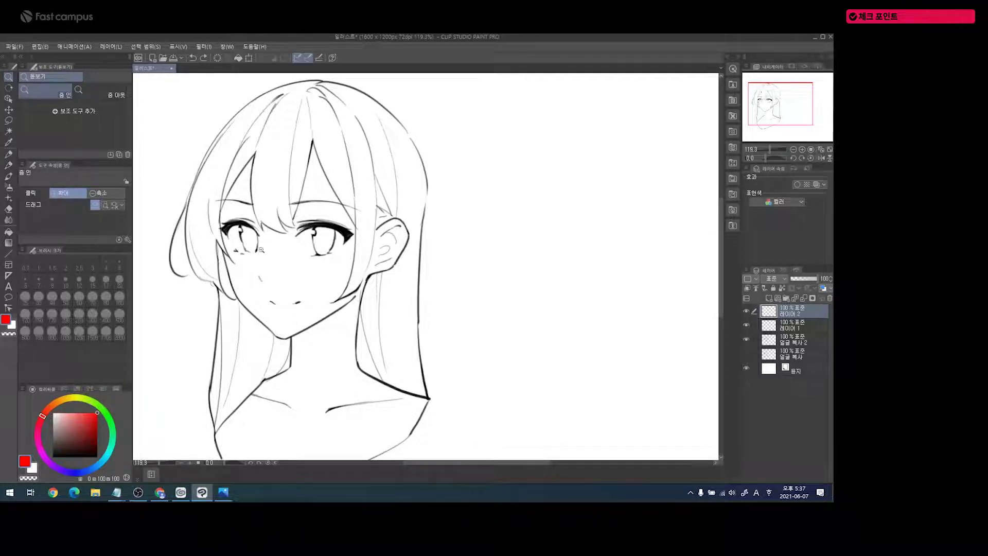
drag(544, 242, 521, 239)
drag(457, 219, 440, 225)
drag(530, 218, 419, 236)
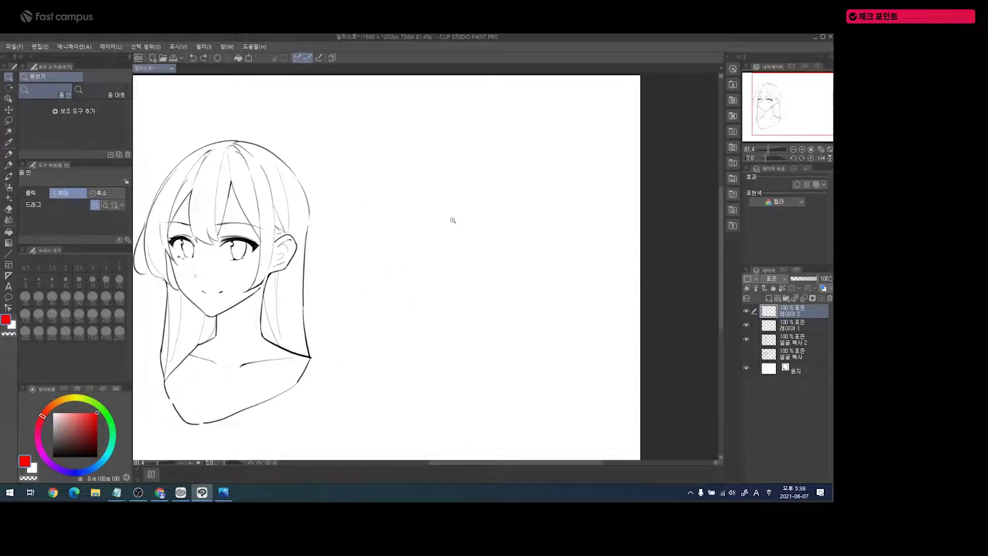
scroll(452, 220, up, 3)
key(p)
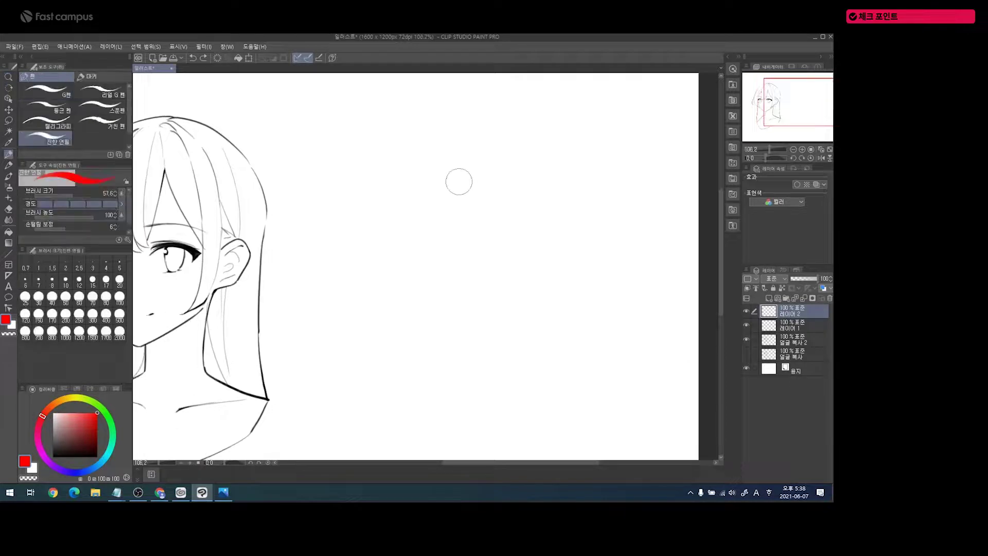
mouse_move(454, 185)
mouse_down()
mouse_move(460, 179)
mouse_move(443, 178)
mouse_move(454, 212)
mouse_move(494, 212)
mouse_up()
mouse_move(463, 154)
mouse_down()
mouse_move(494, 163)
mouse_move(507, 191)
mouse_move(500, 208)
mouse_up()
key(e)
mouse_move(466, 157)
mouse_down()
mouse_move(493, 167)
mouse_move(499, 194)
mouse_up()
key(p)
mouse_move(470, 156)
mouse_down()
mouse_move(507, 175)
mouse_move(506, 206)
mouse_move(498, 190)
mouse_up()
- Draw thick blue upper and lower eyelid curves wrapping across the red eyeball circle
key(ctrl+space)
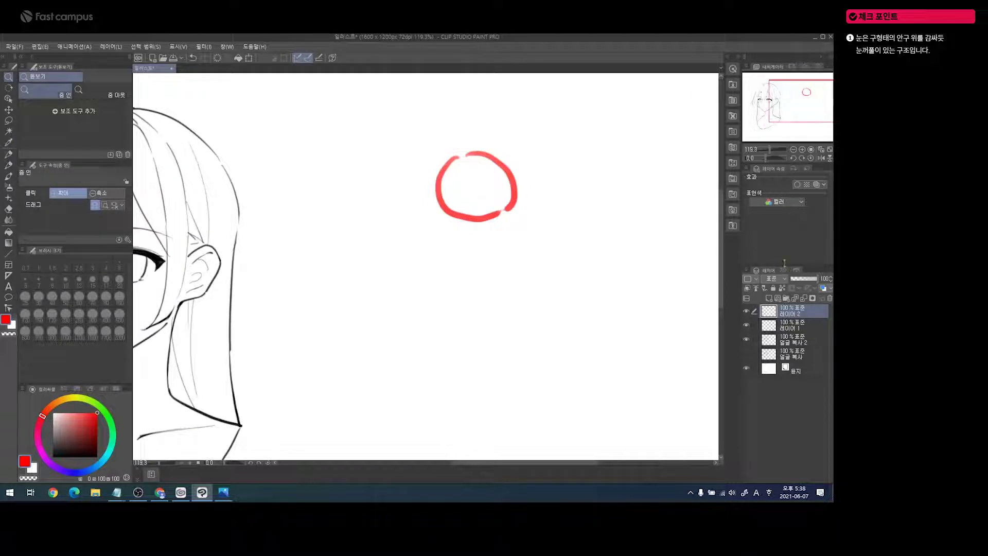
click(70, 400)
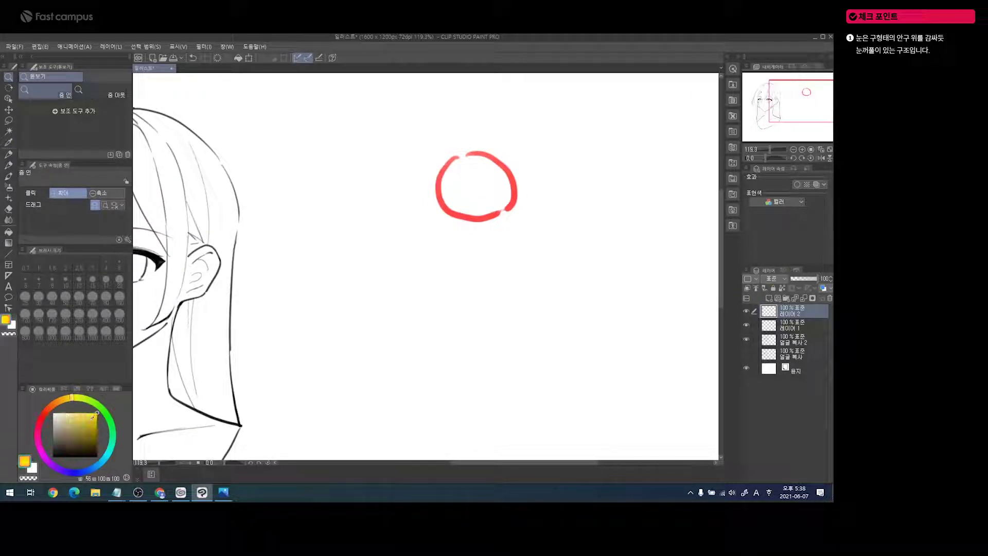
key(p)
mouse_move(433, 178)
mouse_down()
mouse_move(442, 161)
mouse_move(509, 168)
mouse_move(524, 182)
mouse_up()
click(91, 468)
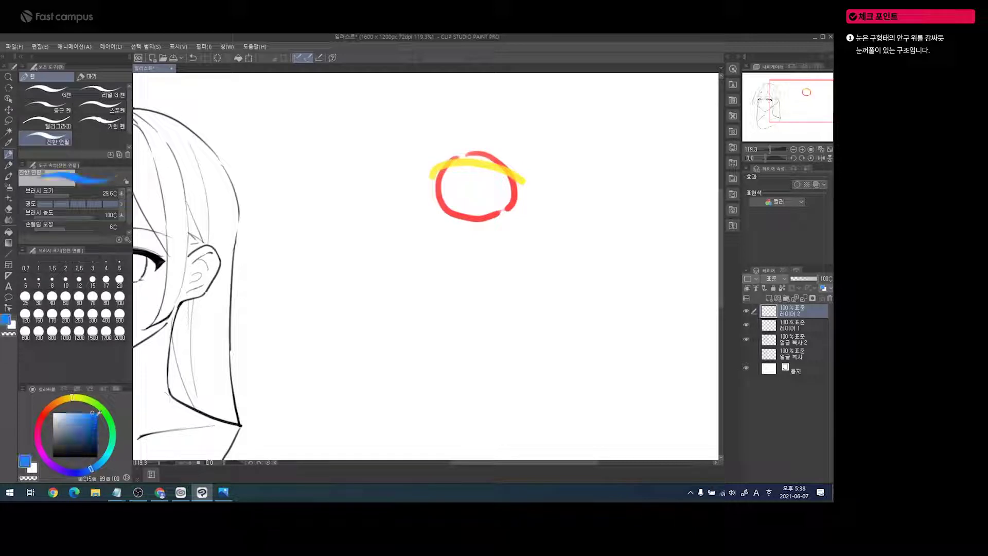
key(ctrl+z)
mouse_move(432, 169)
mouse_down()
mouse_move(480, 164)
mouse_move(518, 181)
mouse_up()
mouse_move(441, 201)
mouse_down()
mouse_move(438, 211)
mouse_move(471, 212)
mouse_move(515, 203)
mouse_move(527, 187)
mouse_up()
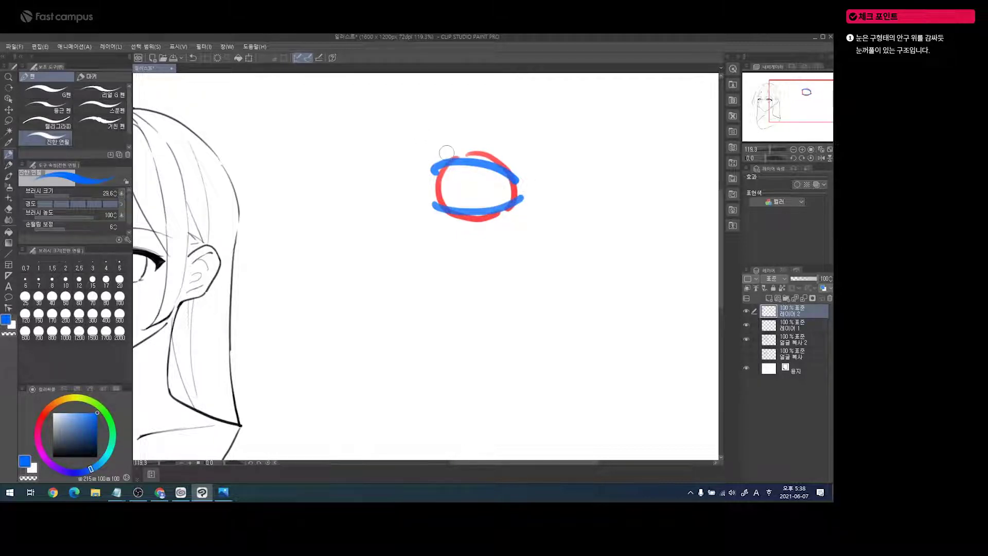
- Draw blue direction arrows beside the eyeball diagram and erase the lower one, keeping only the downward arrow
mouse_move(417, 120)
mouse_down()
mouse_move(415, 181)
mouse_move(412, 106)
mouse_up()
drag(417, 251, 413, 213)
key(ctrl+z)
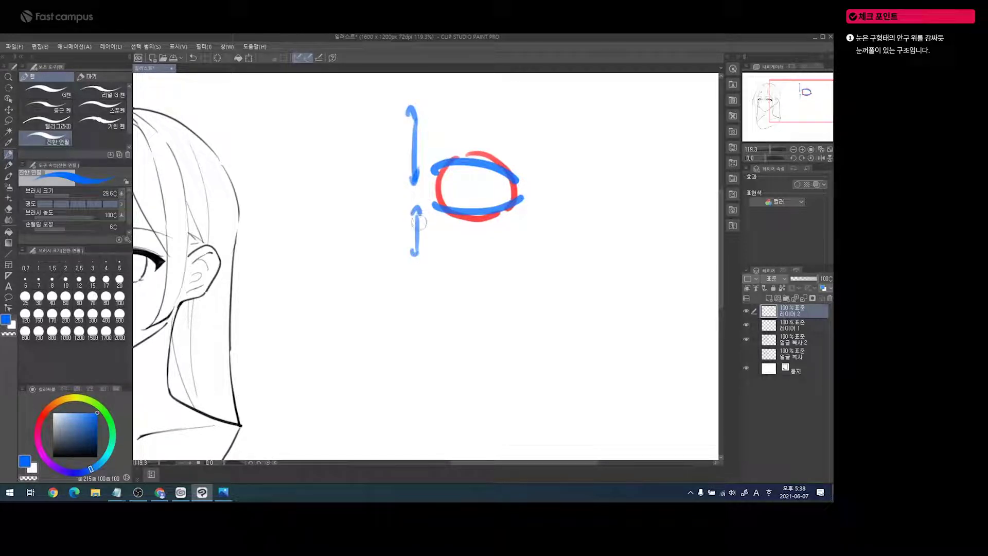
key(e)
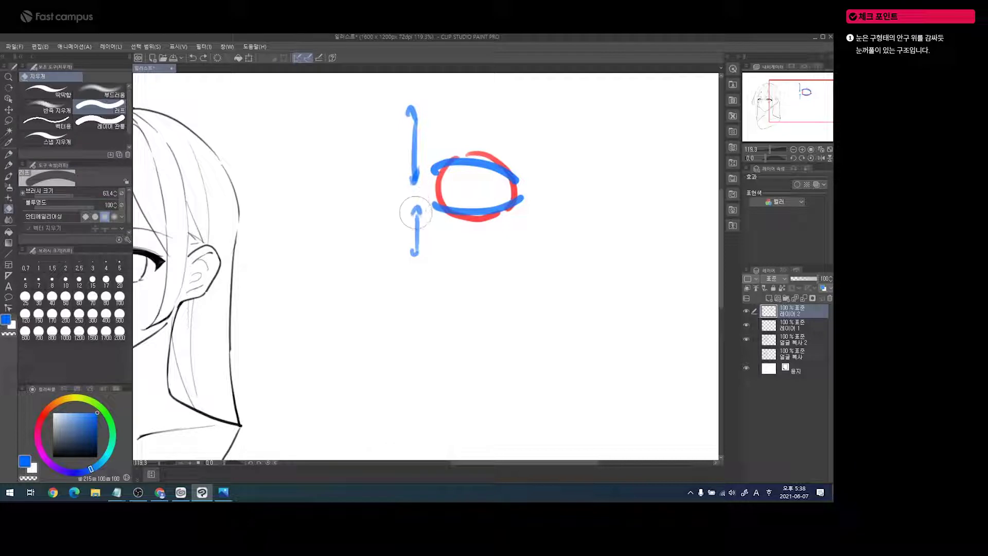
drag(415, 215, 414, 255)
drag(278, 304, 503, 245)
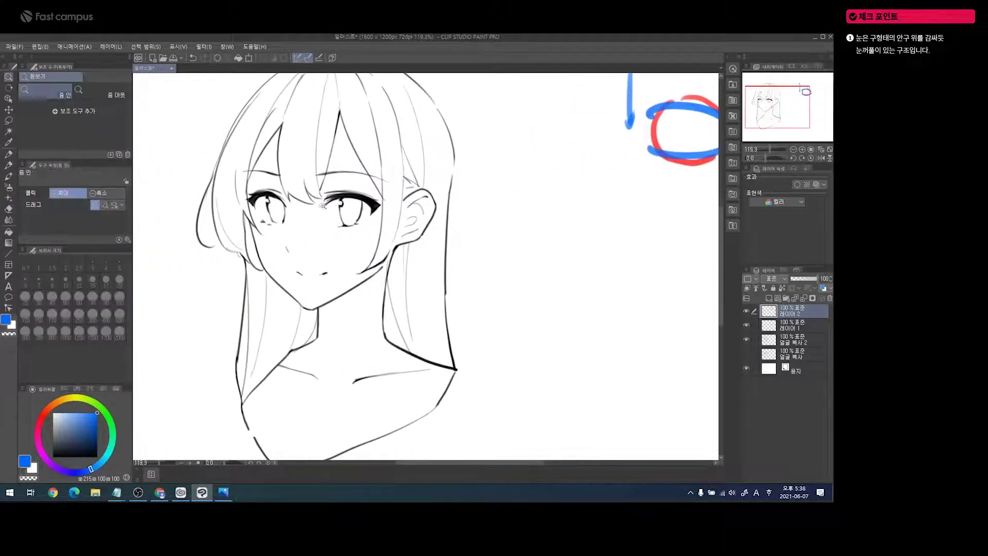
drag(322, 204, 351, 222)
key(p)
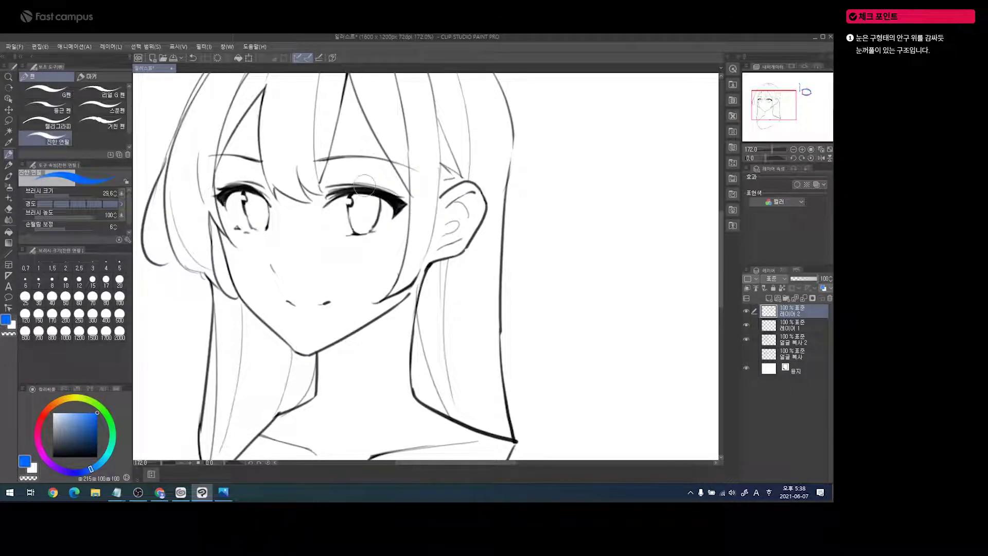
drag(388, 199, 379, 207)
drag(552, 186, 310, 282)
drag(434, 221, 437, 222)
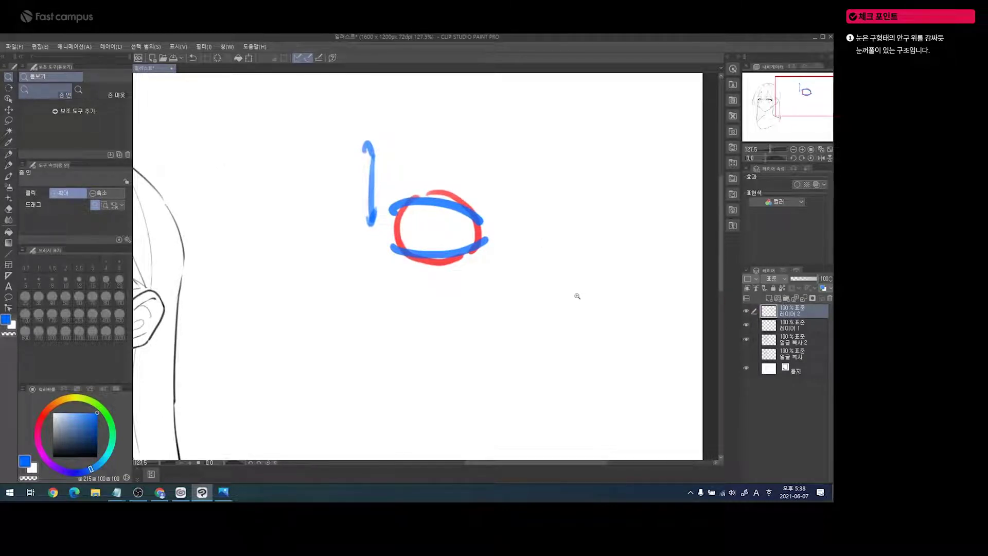
- On a new layer, mark black dots at both eye corners and draw a black downward arrow below the eyeball diagram
click(769, 298)
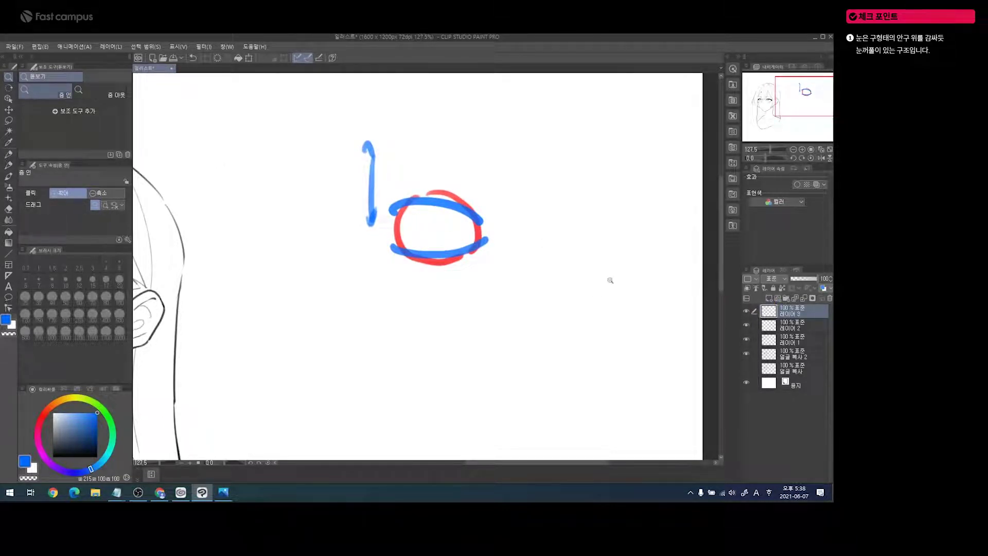
click(96, 451)
key(p)
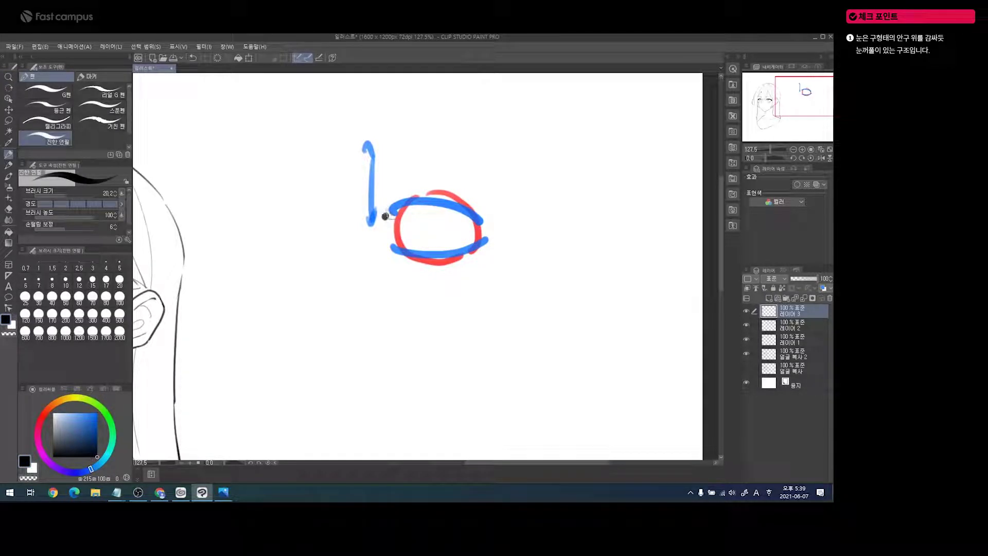
mouse_move(494, 218)
mouse_down()
mouse_move(441, 230)
mouse_move(486, 230)
mouse_move(440, 256)
mouse_up()
- Sketch a black example eye below the arrow with an upper lash line, iris sides, an eyelid crease and an eyebrow curve
key(ctrl+space)
key(p)
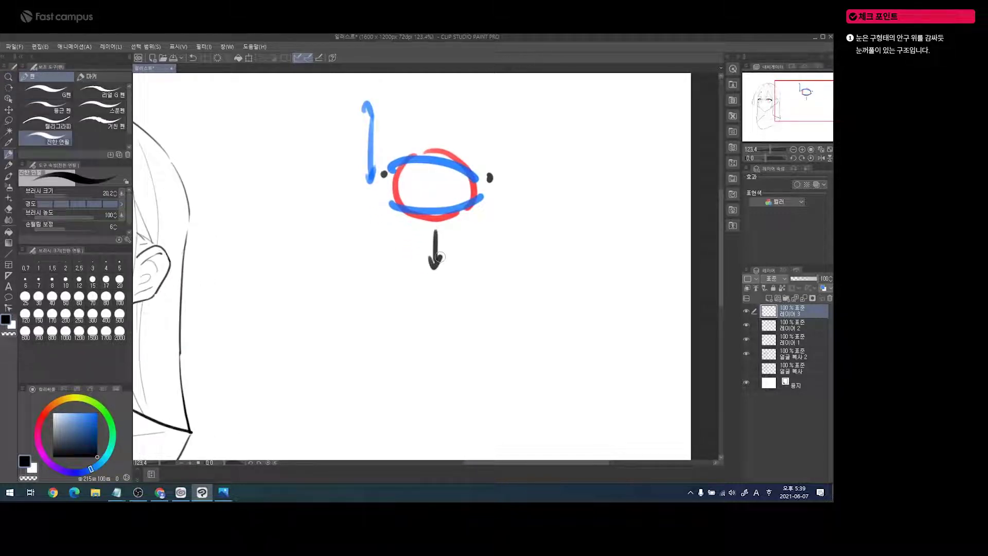
mouse_move(418, 306)
mouse_down()
mouse_move(391, 273)
mouse_move(377, 301)
mouse_up()
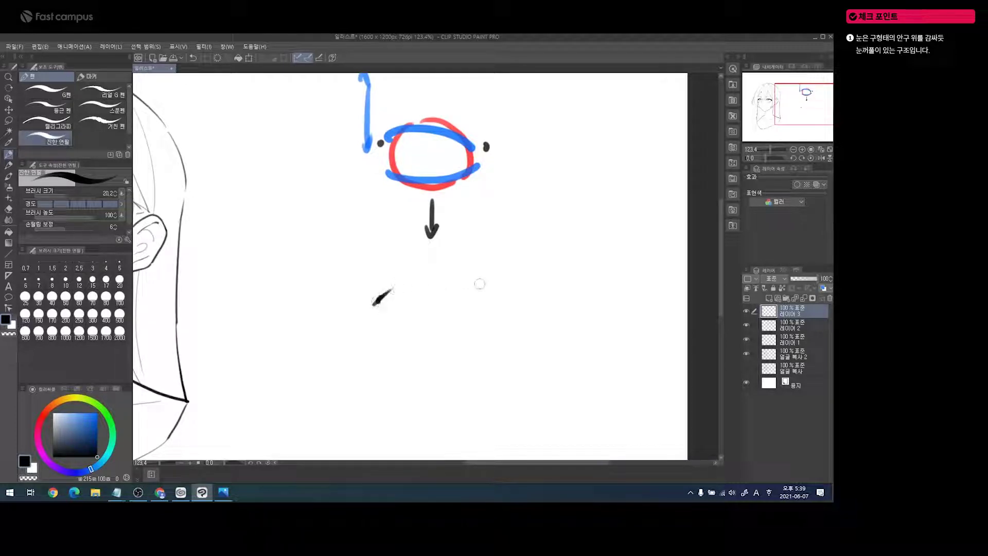
drag(450, 297, 454, 300)
drag(441, 291, 445, 296)
drag(373, 291, 444, 288)
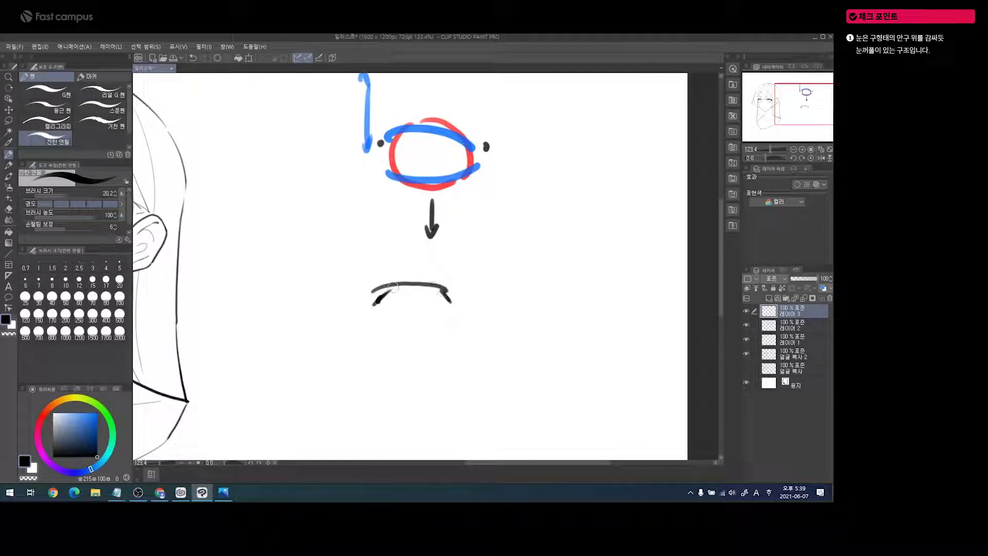
mouse_move(392, 285)
mouse_down()
mouse_move(447, 299)
mouse_move(420, 282)
mouse_move(445, 304)
mouse_up()
drag(396, 286, 397, 323)
drag(425, 283, 418, 322)
drag(392, 273, 428, 281)
mouse_move(363, 258)
mouse_down()
mouse_move(409, 255)
mouse_move(437, 267)
mouse_up()
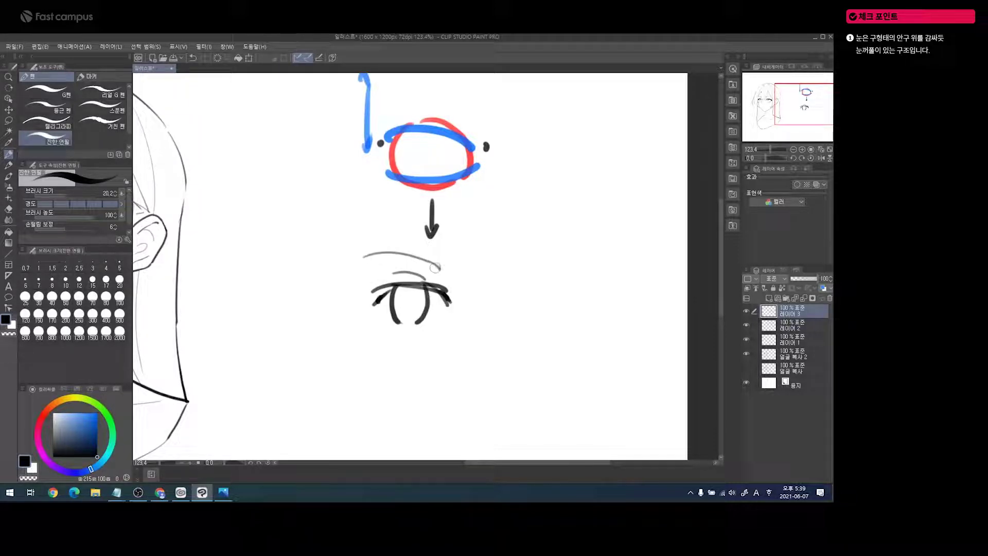
- Erase the example eye and its crease, leaving only the eyebrow curve
key(e)
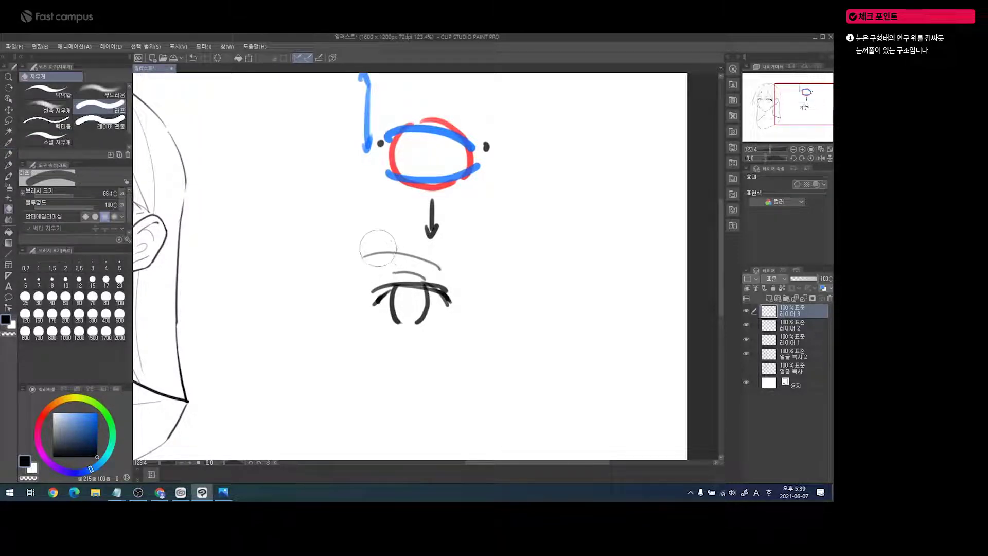
key(bracketleft)
key(bracketleft)
key(bracketleft)
key(p)
mouse_move(466, 294)
mouse_down()
mouse_move(516, 273)
mouse_move(527, 292)
mouse_move(531, 276)
mouse_move(383, 297)
mouse_move(410, 315)
mouse_up()
key(e)
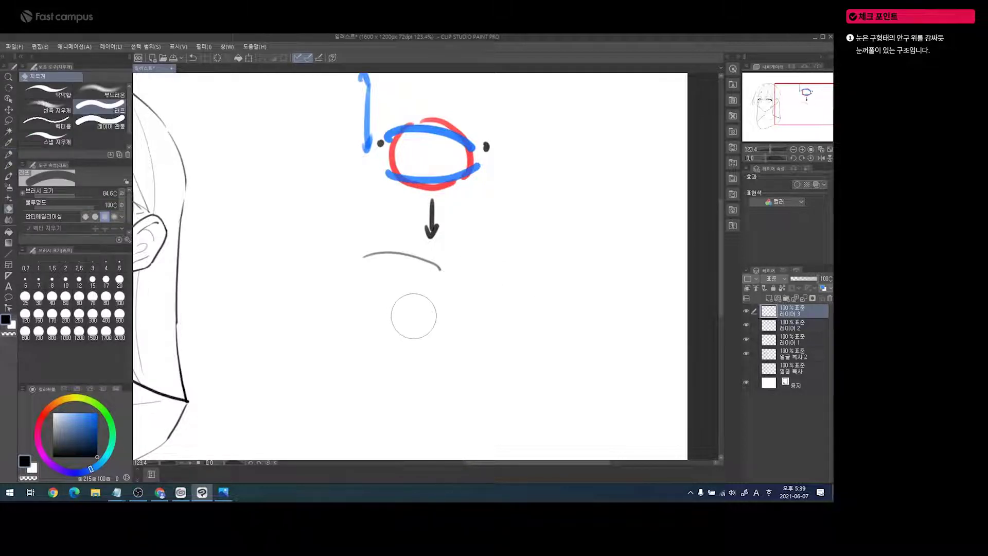
- Draw the upper eyelid in blue below the eyebrow curve as separate inner-corner, arched middle and outer-corner strokes
click(97, 413)
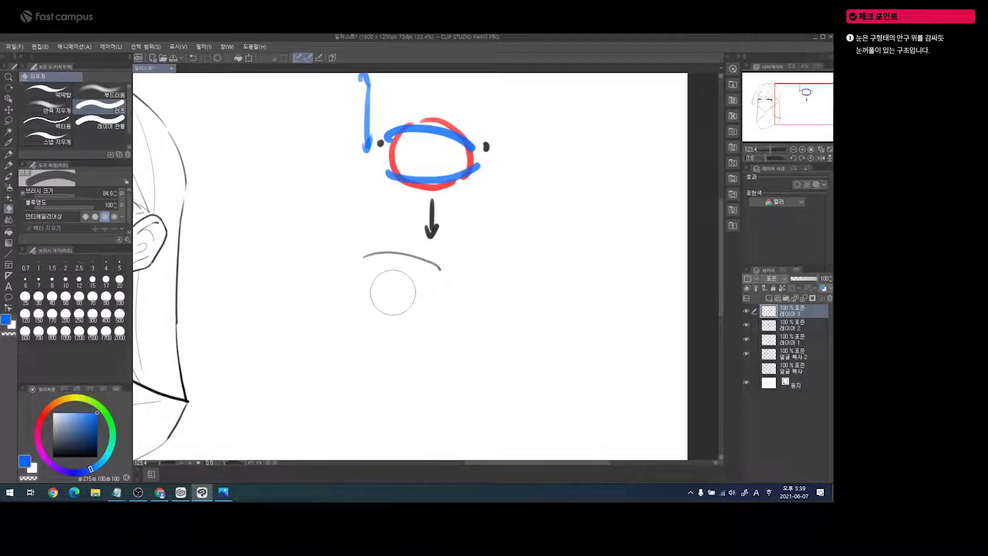
key(p)
drag(364, 300, 376, 293)
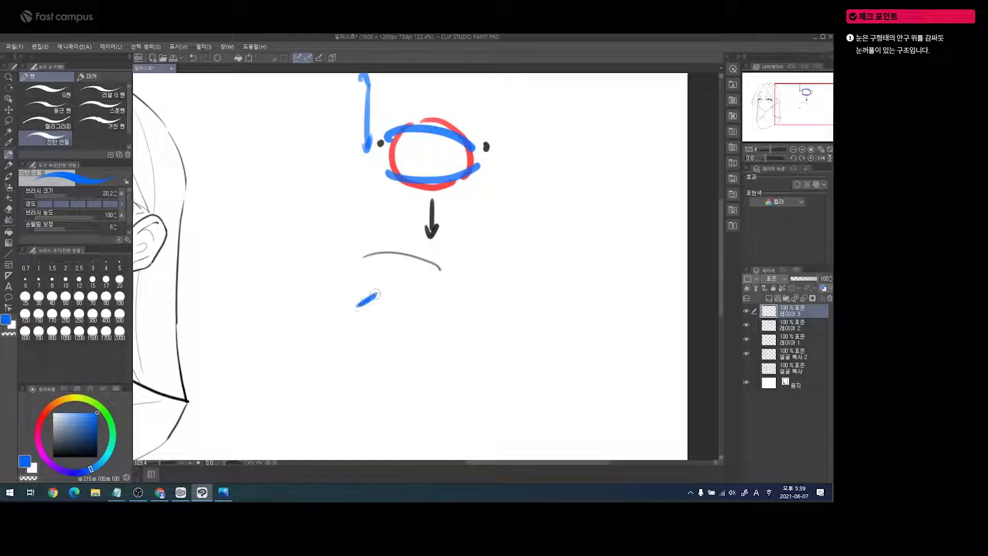
key(ctrl+z)
mouse_move(363, 291)
mouse_down()
mouse_move(437, 296)
mouse_move(424, 314)
mouse_up()
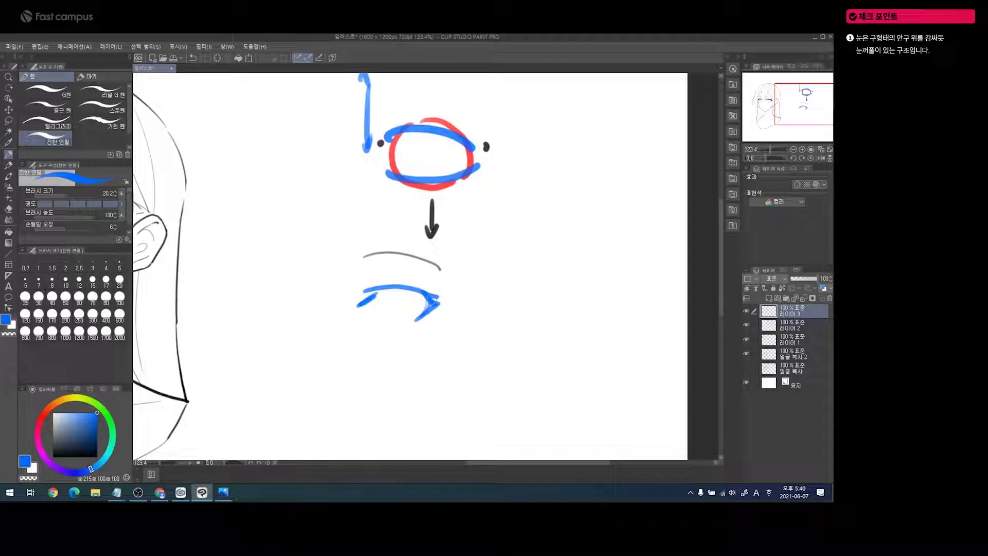
- Number the three blue eyelid strokes 1, 2 and 3
drag(336, 292, 337, 300)
drag(380, 266, 388, 273)
mouse_move(449, 316)
mouse_down()
mouse_move(449, 334)
mouse_move(418, 319)
mouse_move(530, 291)
mouse_move(587, 311)
mouse_up()
- Erase both eyes from the girl's face on the 얼굴 복사 2 layer
key(ctrl+space)
drag(279, 220, 368, 242)
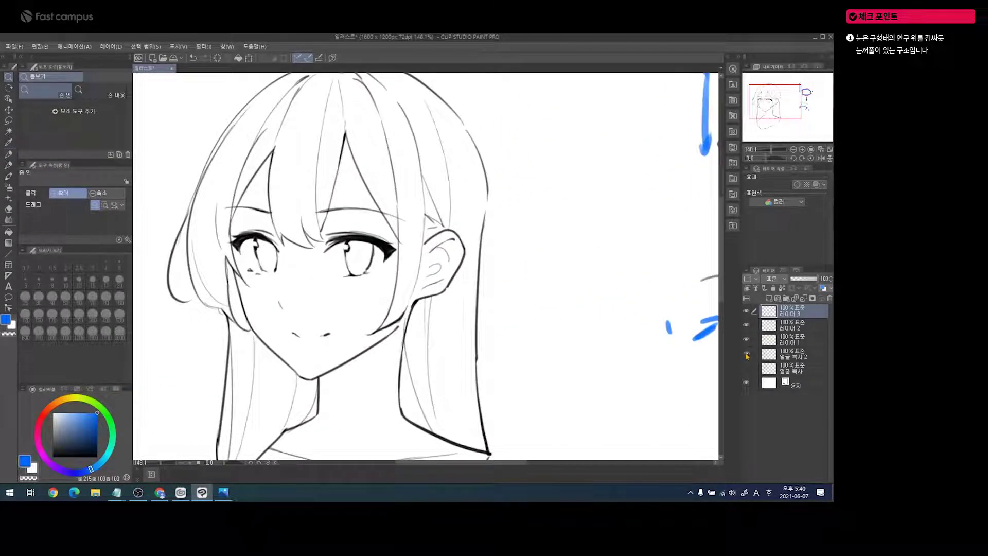
click(782, 355)
key(e)
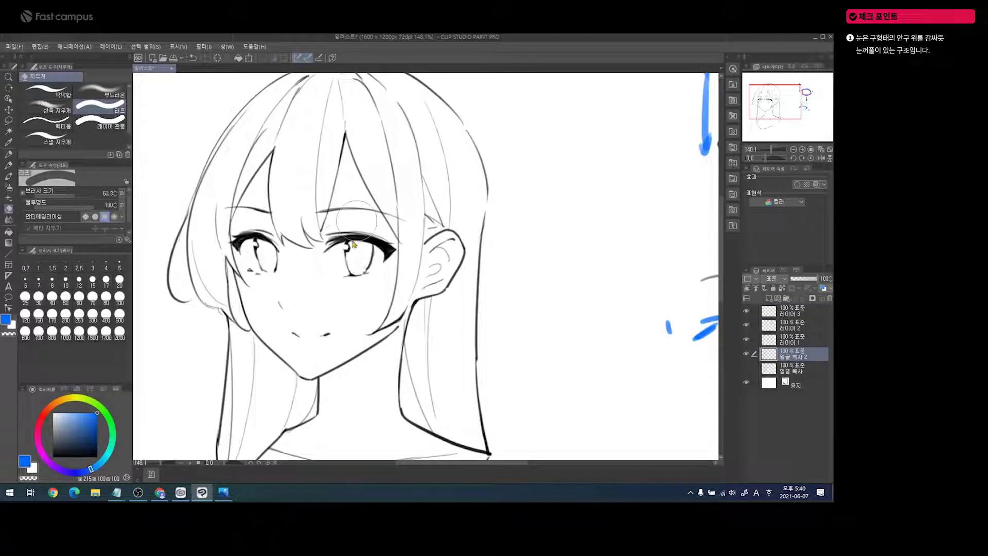
mouse_move(354, 245)
mouse_down()
mouse_move(333, 257)
mouse_move(339, 235)
mouse_move(383, 249)
mouse_move(348, 267)
mouse_up()
key(bracketleft)
key(bracketleft)
key(bracketleft)
mouse_move(255, 234)
mouse_down()
mouse_move(266, 251)
mouse_move(267, 237)
mouse_move(274, 265)
mouse_move(257, 256)
mouse_move(254, 269)
mouse_move(256, 242)
mouse_move(252, 248)
mouse_up()
- On a new layer above the face, sketch blue eyeball circles at both eye positions
click(768, 299)
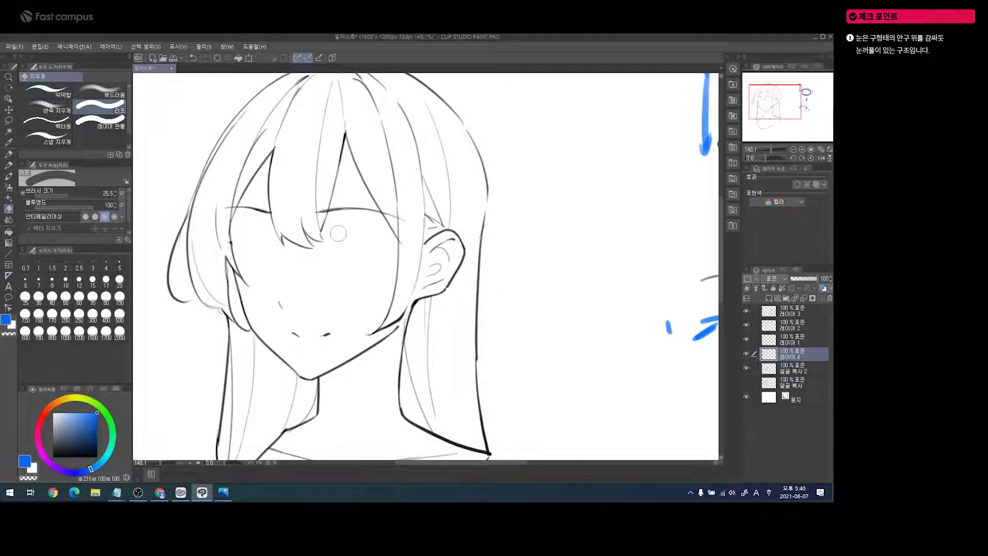
key(p)
mouse_move(338, 231)
mouse_down()
mouse_move(341, 286)
mouse_move(376, 273)
mouse_up()
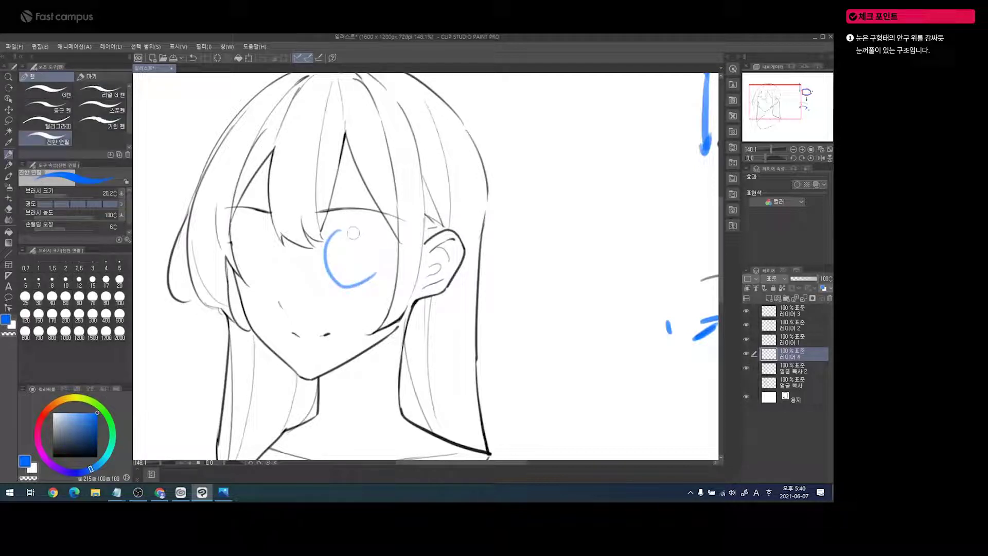
key(ctrl+z)
mouse_move(341, 234)
mouse_down()
mouse_move(344, 281)
mouse_move(376, 238)
mouse_move(383, 262)
mouse_up()
mouse_move(238, 242)
mouse_down()
mouse_move(274, 258)
mouse_move(268, 247)
mouse_move(260, 284)
mouse_up()
key(ctrl+z)
key(ctrl+z)
mouse_move(237, 237)
mouse_down()
mouse_move(265, 278)
mouse_move(266, 249)
mouse_move(271, 279)
mouse_up()
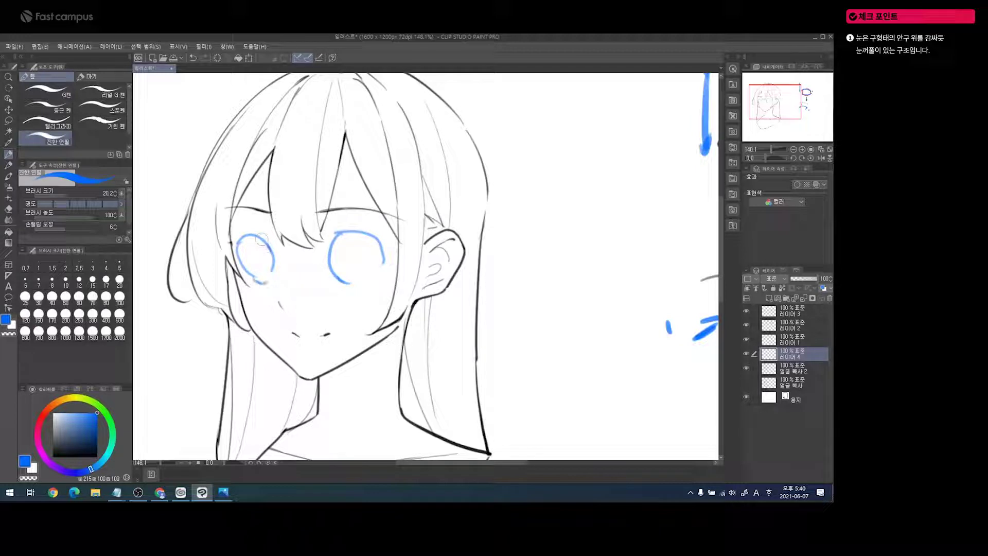
drag(262, 239, 273, 267)
- Erase and reshape the outline of the blue eyeball guide nearer the ear
key(e)
mouse_move(351, 239)
mouse_down()
mouse_move(346, 279)
mouse_move(355, 260)
mouse_move(330, 243)
mouse_move(366, 234)
mouse_move(384, 260)
mouse_move(379, 268)
mouse_move(384, 260)
mouse_move(363, 258)
mouse_move(391, 260)
mouse_up()
key(p)
- Lower the eyeball guide layer's opacity to 44% and start the eye nearer the ear in black on a new layer
key(ctrl+space)
drag(805, 281, 803, 280)
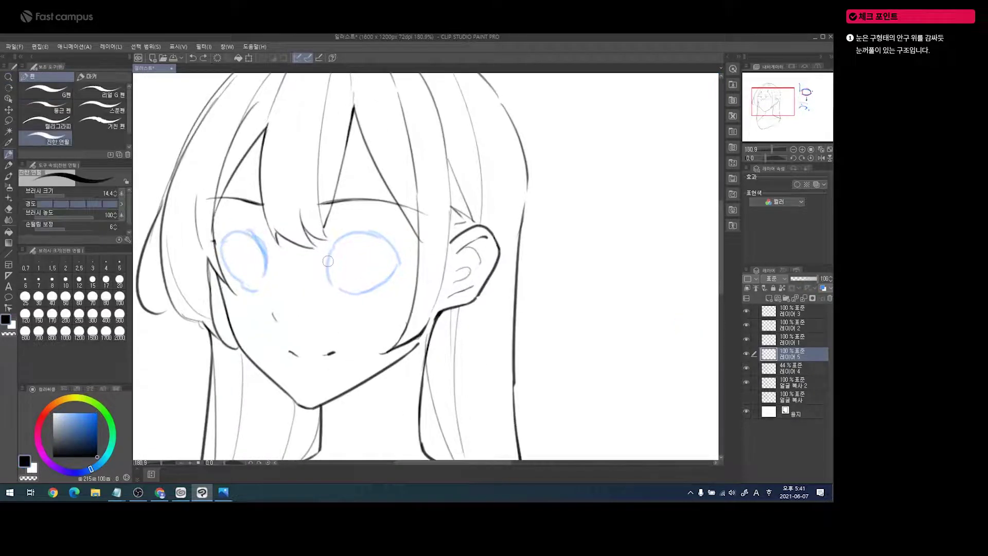
mouse_move(325, 266)
mouse_down()
mouse_move(335, 248)
mouse_move(374, 238)
mouse_move(406, 261)
mouse_move(349, 260)
mouse_up()
- Draw black curved lines across the eyeball diagram to show the eyelid at different opening heights
key(ctrl+space)
drag(531, 269, 320, 270)
drag(483, 161, 421, 203)
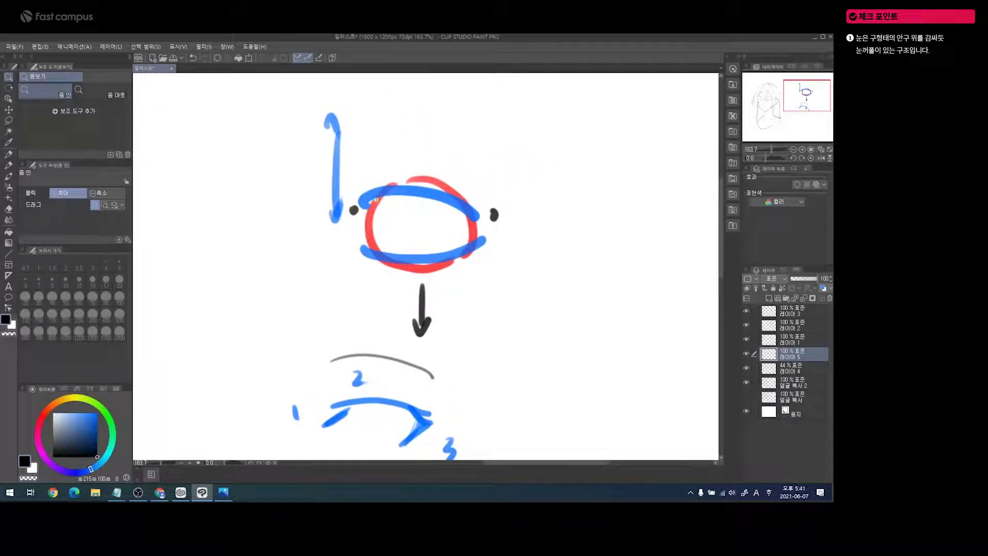
scroll(411, 197, up, 3)
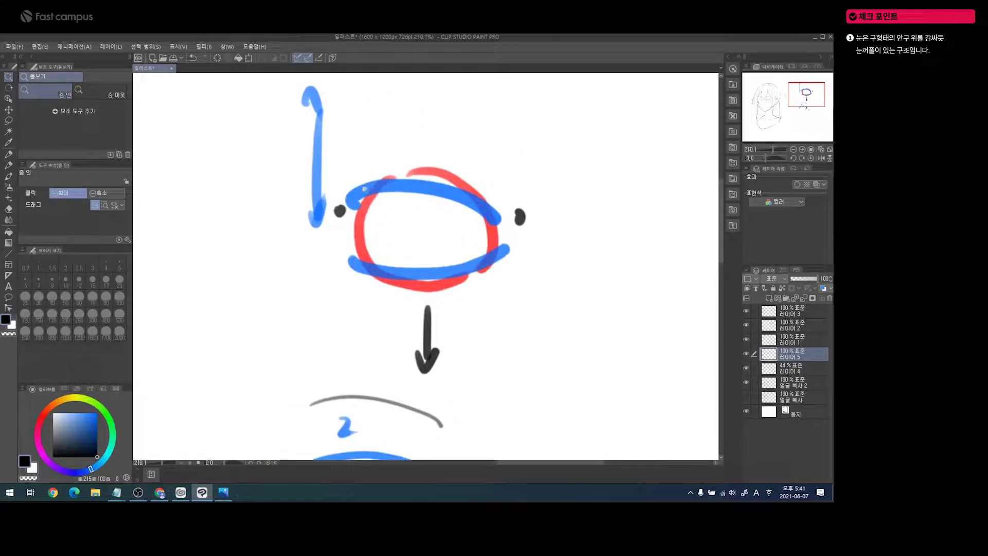
key(p)
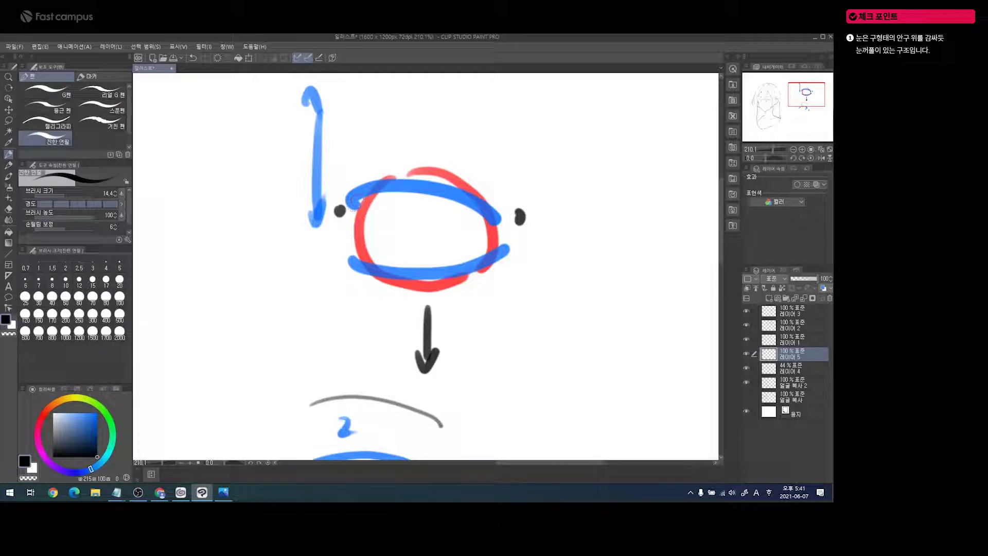
drag(355, 230, 491, 238)
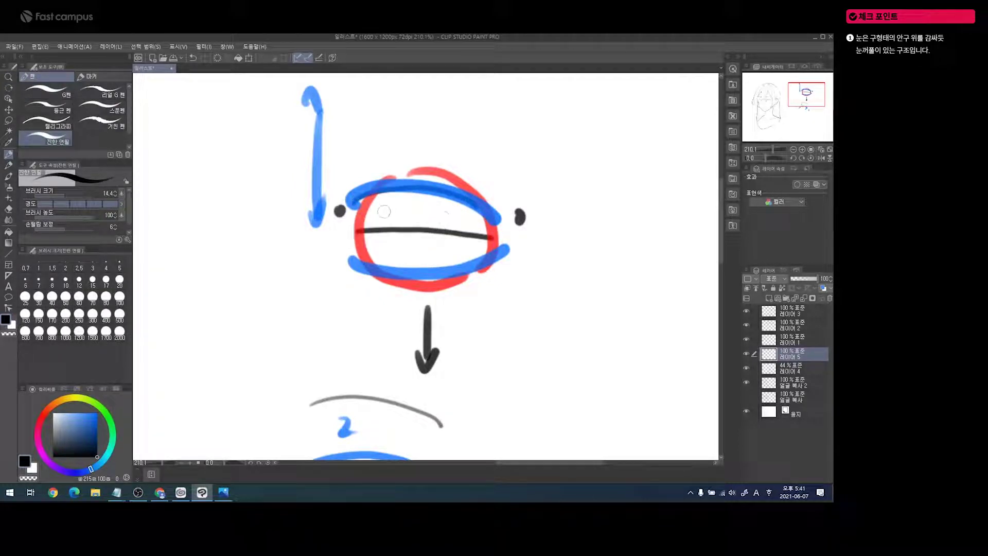
mouse_move(357, 221)
mouse_down()
mouse_move(442, 210)
mouse_move(489, 236)
mouse_up()
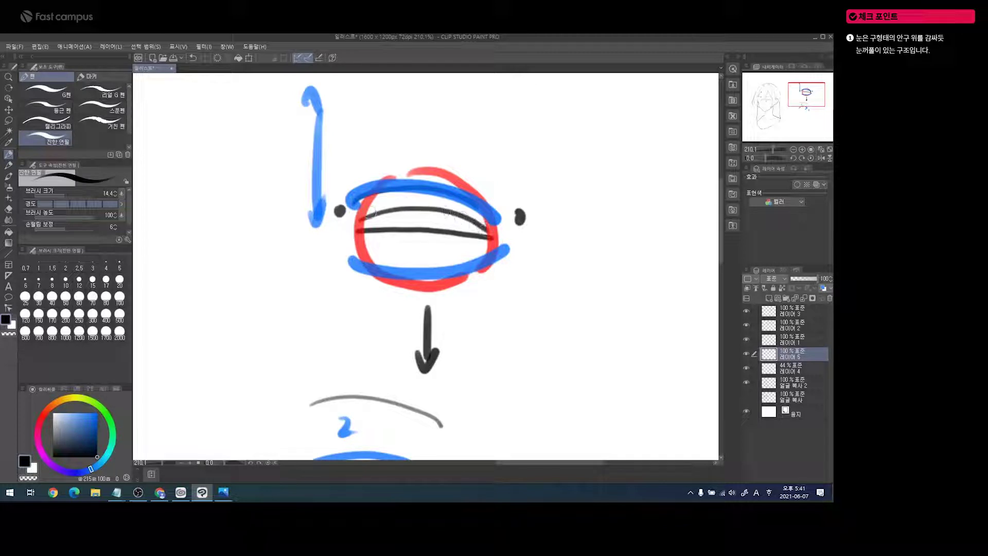
mouse_move(357, 238)
mouse_down()
mouse_move(415, 262)
mouse_move(491, 249)
mouse_move(373, 253)
mouse_move(342, 267)
mouse_move(427, 246)
mouse_up()
- Draw the black upper eyelid line and outer lash corner over the eyeball guide nearer the ear
key(ctrl+space)
key(space)
mouse_move(271, 263)
mouse_down()
mouse_move(311, 246)
mouse_move(294, 243)
mouse_move(298, 228)
mouse_move(281, 250)
mouse_move(331, 240)
mouse_move(387, 251)
mouse_move(366, 249)
mouse_up()
key(e)
key(p)
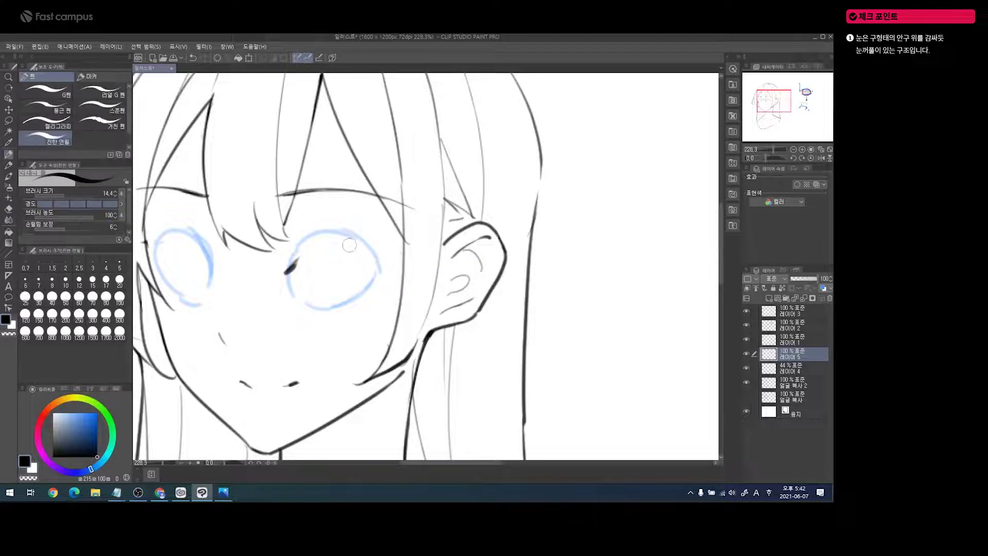
mouse_move(282, 250)
mouse_down()
mouse_move(363, 247)
mouse_move(373, 265)
mouse_move(389, 263)
mouse_move(380, 266)
mouse_up()
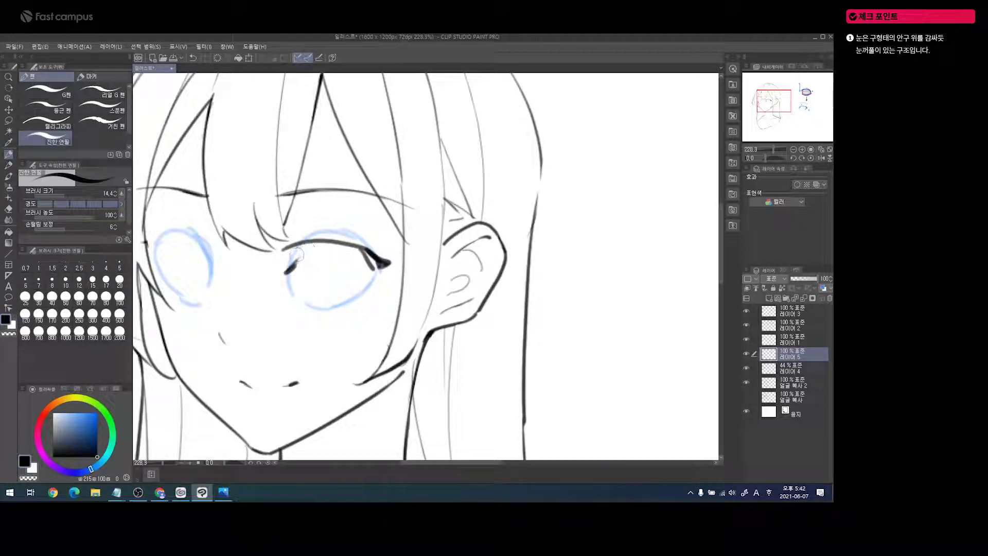
- Clean up the inner edge of that eyelid line and redraw the downward stroke at the eye's outer corner
key(e)
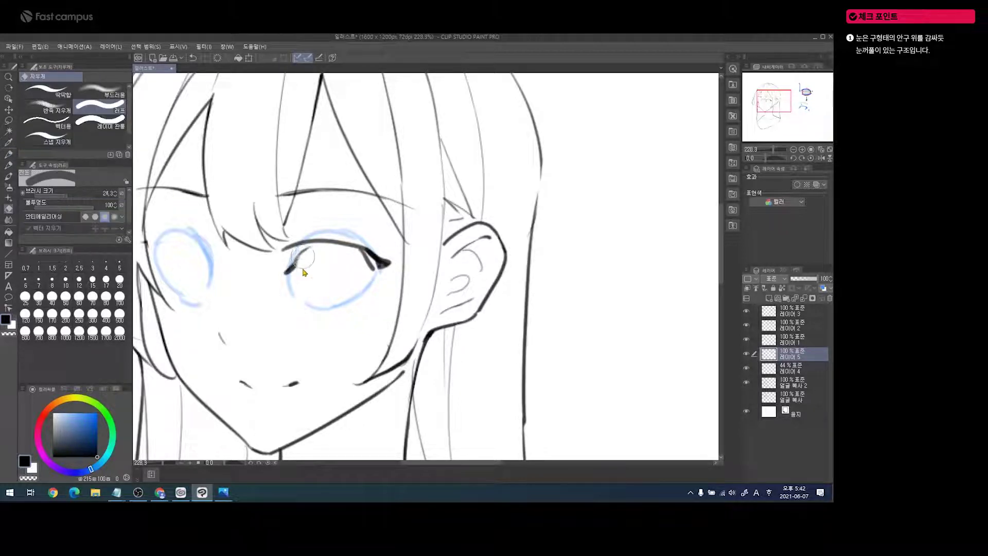
mouse_move(309, 263)
mouse_down()
mouse_move(283, 276)
mouse_move(306, 246)
mouse_move(363, 259)
mouse_move(335, 244)
mouse_move(301, 254)
mouse_move(368, 258)
mouse_move(341, 247)
mouse_move(368, 258)
mouse_move(358, 247)
mouse_move(376, 267)
mouse_up()
key(p)
key(ctrl+z)
drag(372, 257, 386, 274)
key(ctrl+space)
key(space)
drag(481, 286, 319, 231)
drag(670, 296, 671, 297)
key(space)
drag(268, 245, 389, 292)
key(ctrl+z)
- Draw a black oval over the hair above the ear
key(ctrl+space)
mouse_move(323, 251)
mouse_down()
mouse_move(336, 252)
mouse_move(332, 276)
mouse_move(351, 259)
mouse_move(342, 265)
mouse_move(330, 252)
mouse_up()
key(ctrl+space)
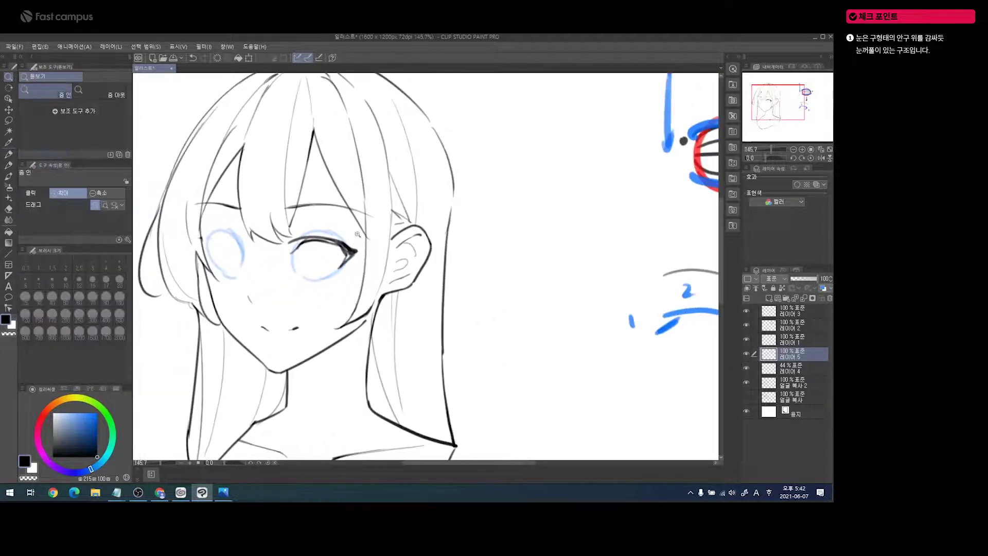
mouse_move(372, 152)
mouse_down()
mouse_move(371, 206)
mouse_move(403, 174)
mouse_move(385, 145)
mouse_move(369, 157)
mouse_up()
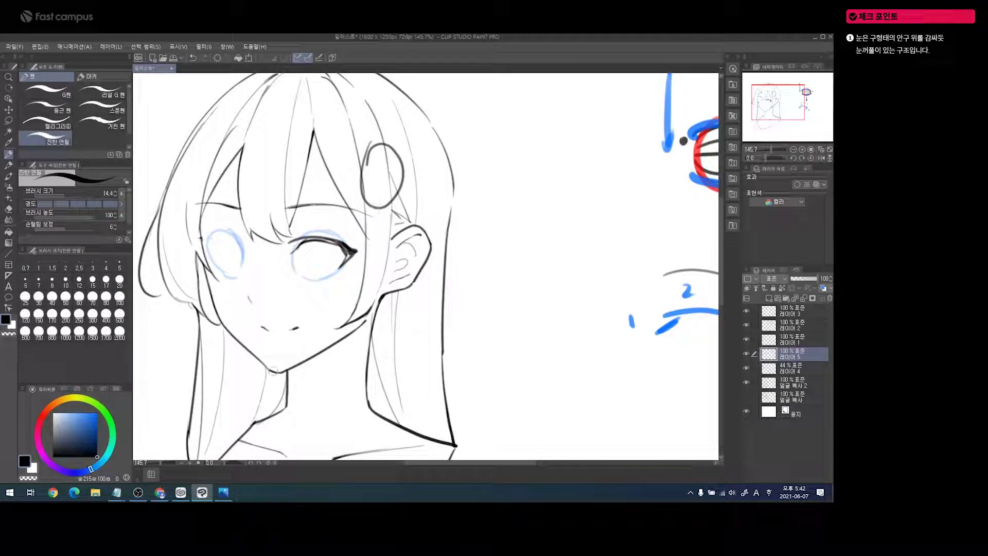
- Try thin guide lines from the chin past the outer eye corner toward the oval, and undo them
mouse_move(275, 369)
mouse_down()
mouse_move(352, 273)
mouse_move(381, 184)
mouse_up()
drag(362, 234, 312, 317)
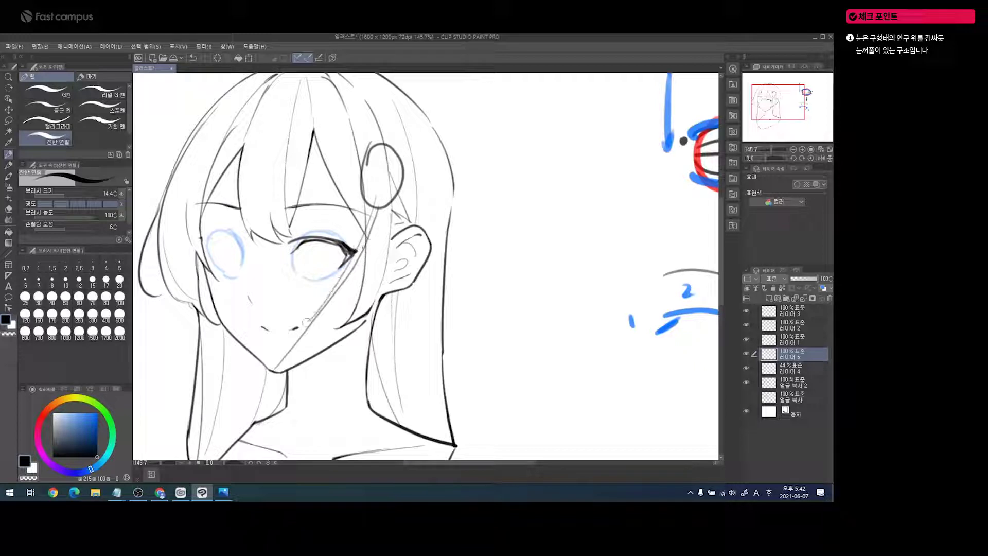
key(ctrl+z)
mouse_move(344, 267)
mouse_down()
mouse_move(275, 359)
mouse_move(363, 316)
mouse_up()
key(ctrl+z)
key(ctrl+z)
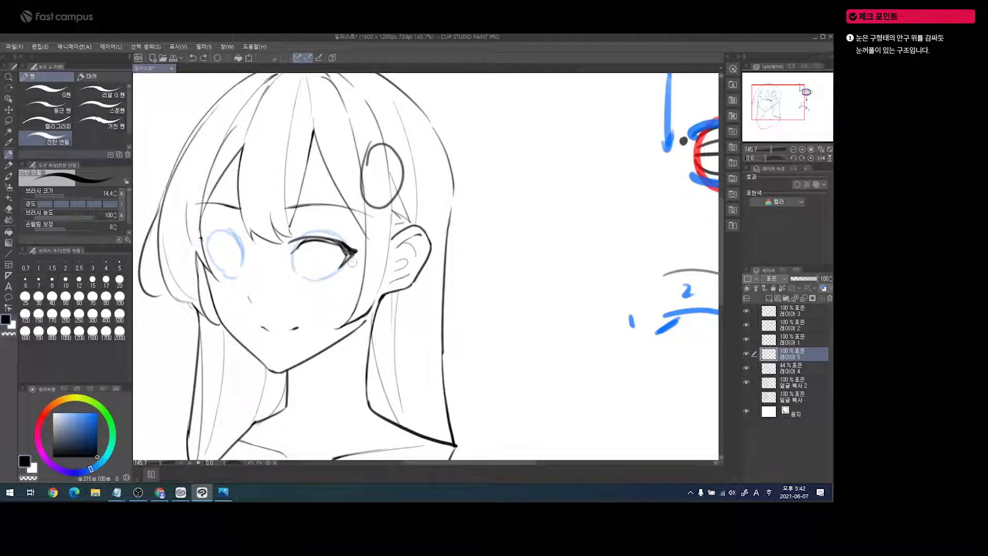
- Try a thin guide line linking the mouth corner to the outer corner of the eye nearer the ear, and undo it
key(ctrl+space)
drag(337, 263, 350, 261)
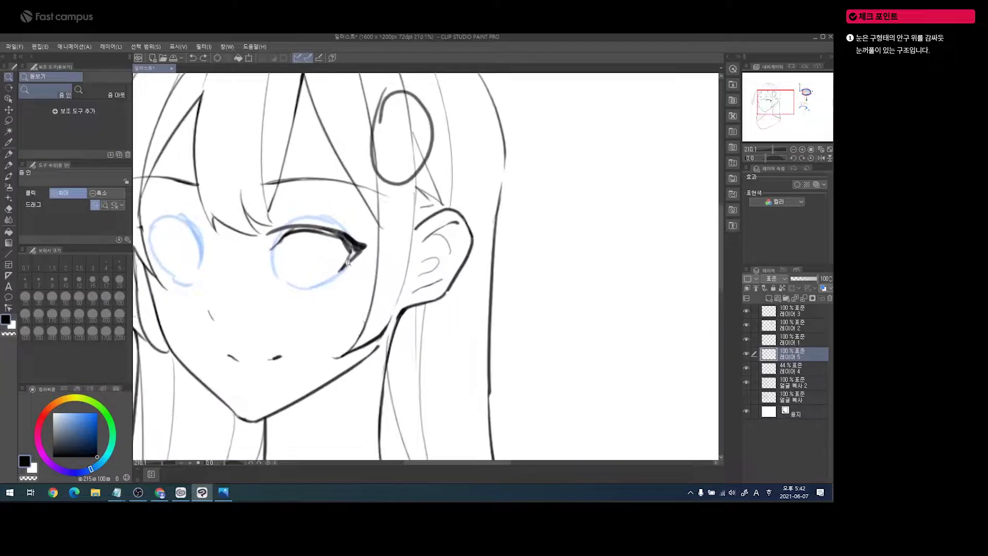
drag(272, 358, 280, 356)
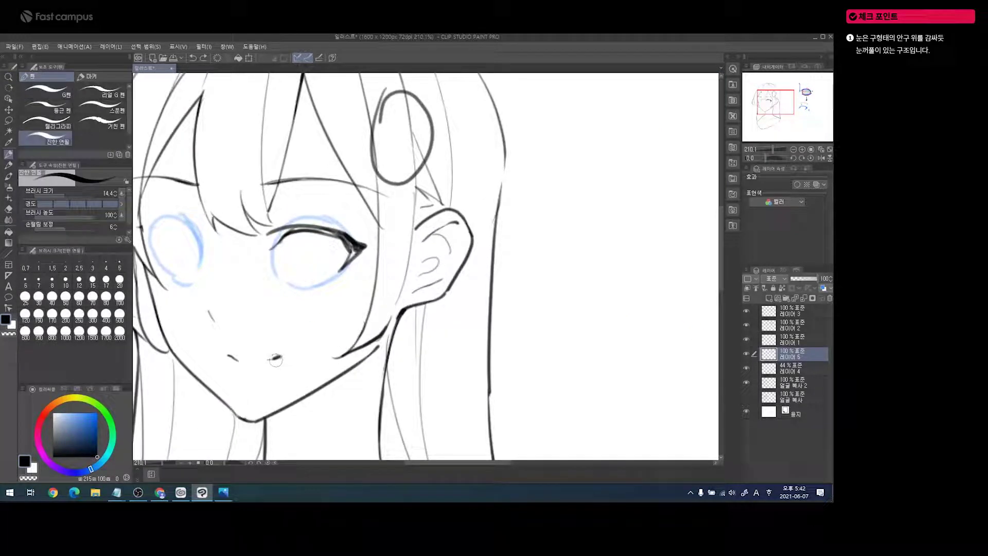
drag(354, 248, 276, 360)
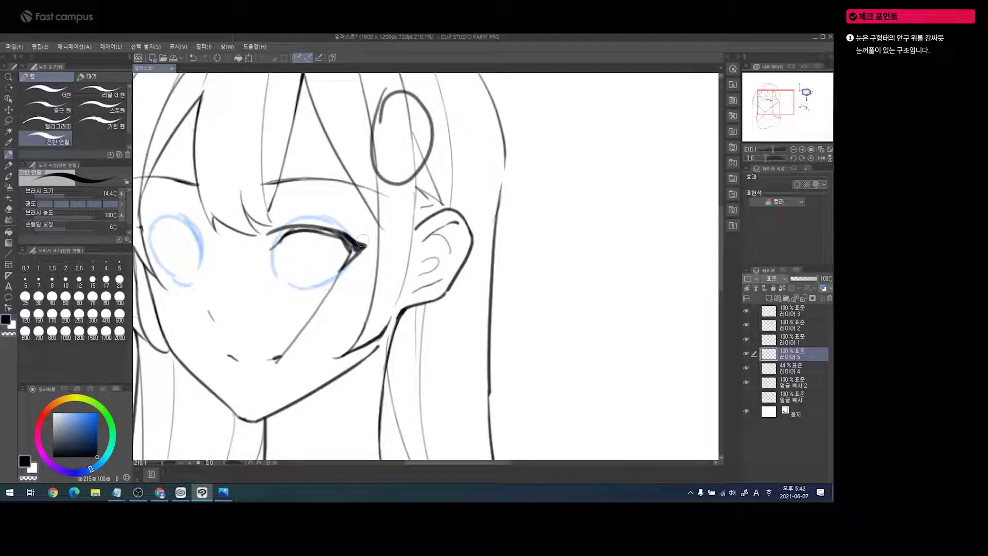
key(ctrl+space)
key(ctrl+z)
- Thicken the upper lash line of the eye nearer the ear and add an eyelid crease above it
drag(338, 273, 382, 273)
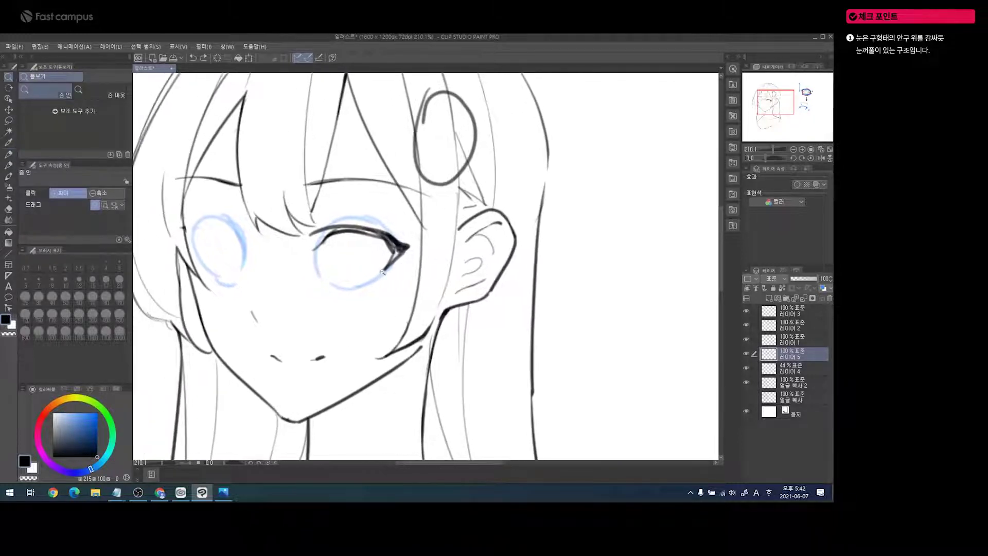
mouse_move(326, 242)
mouse_down()
mouse_move(398, 231)
mouse_move(365, 232)
mouse_move(406, 254)
mouse_up()
drag(335, 213, 385, 226)
- Draw the far eye's black upper lash line over its eyeball guide, thickening it toward the outer corner
drag(230, 225, 265, 227)
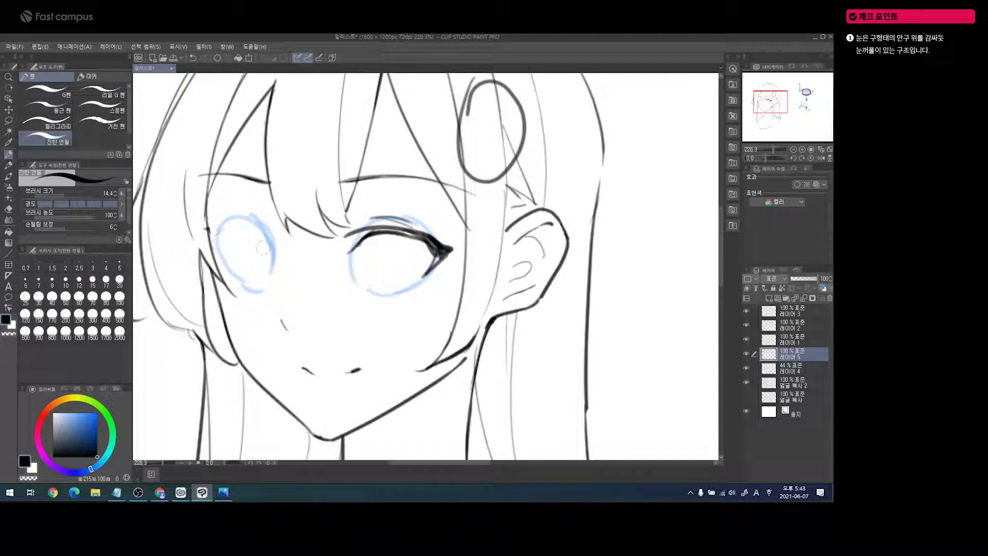
mouse_move(214, 236)
mouse_down()
mouse_move(229, 220)
mouse_move(258, 233)
mouse_move(272, 256)
mouse_up()
mouse_move(219, 226)
mouse_down()
mouse_move(215, 240)
mouse_move(221, 232)
mouse_up()
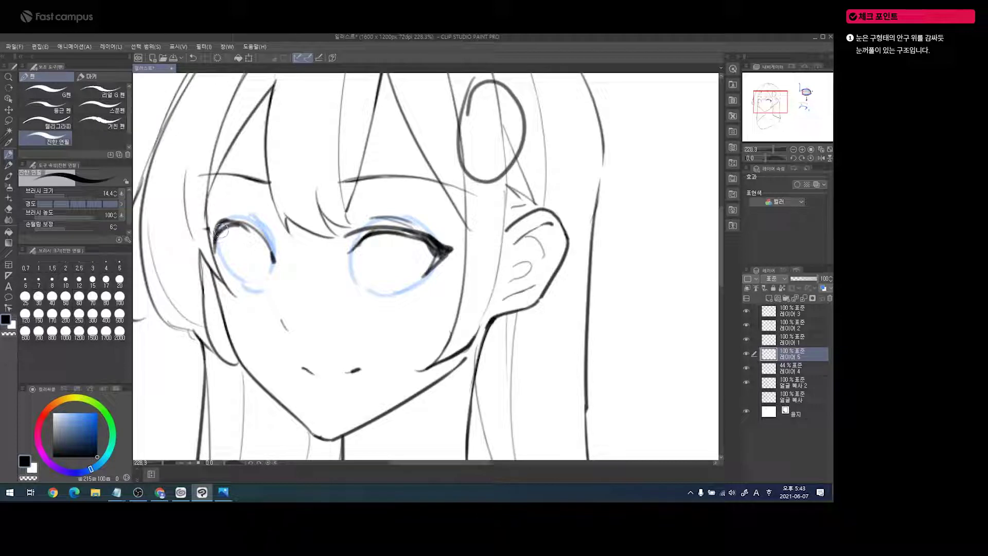
mouse_move(231, 225)
mouse_down()
mouse_move(248, 227)
mouse_move(273, 254)
mouse_up()
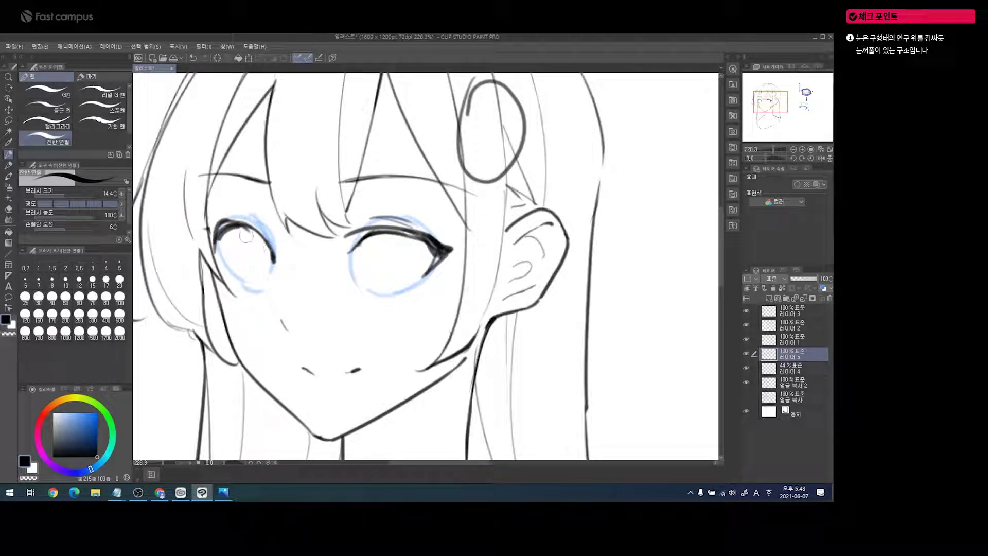
mouse_move(216, 229)
mouse_down()
mouse_move(201, 241)
mouse_move(220, 228)
mouse_up()
- Try a blue arc over the far eye's upper lid to show its curvature, and undo it
key(ctrl+space)
mouse_move(334, 244)
mouse_down()
mouse_move(270, 242)
mouse_move(290, 242)
mouse_up()
drag(84, 441, 98, 412)
mouse_move(240, 233)
mouse_down()
mouse_move(257, 218)
mouse_move(290, 222)
mouse_move(302, 242)
mouse_up()
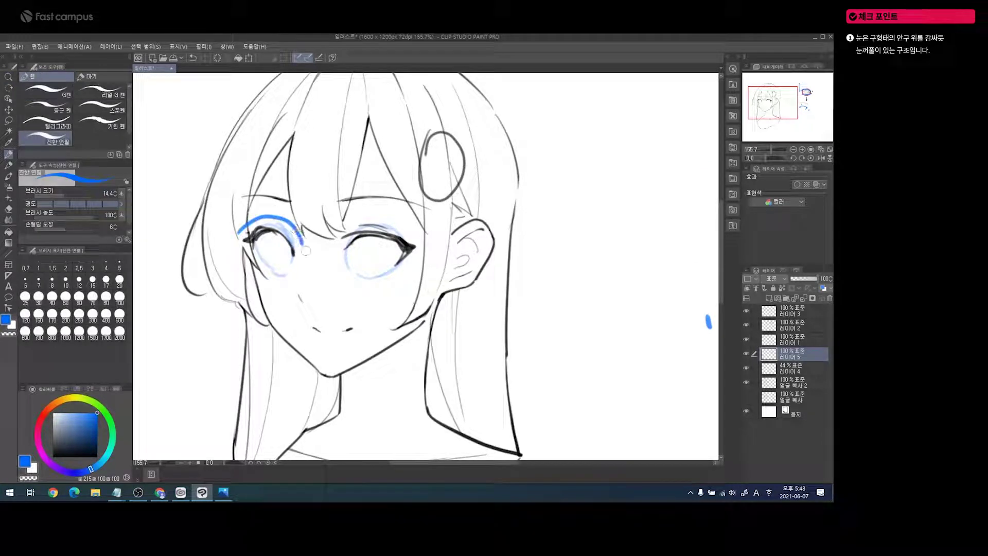
key(ctrl+z)
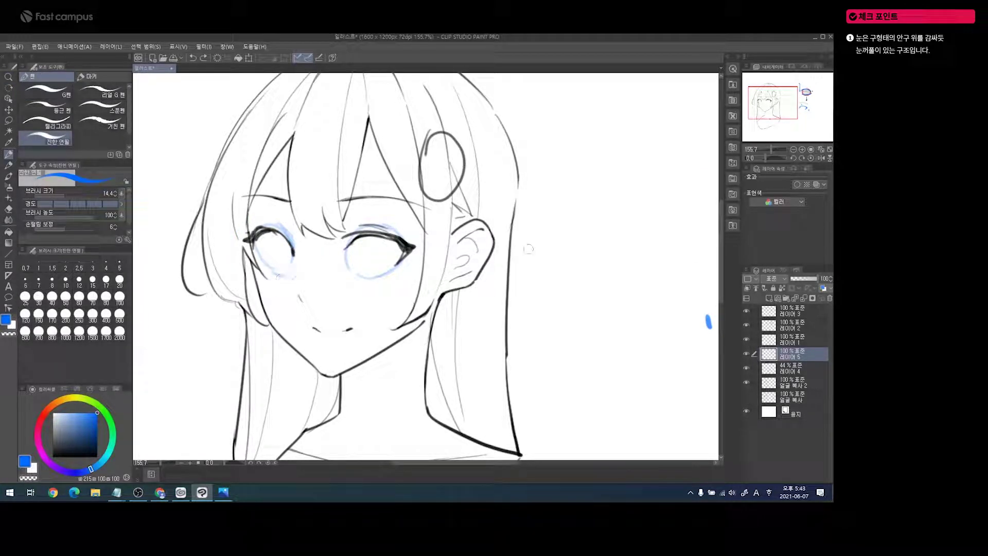
- Try blue straight and curved strokes along the lower edges of the eyes, and undo them
drag(258, 259, 291, 267)
drag(349, 271, 395, 270)
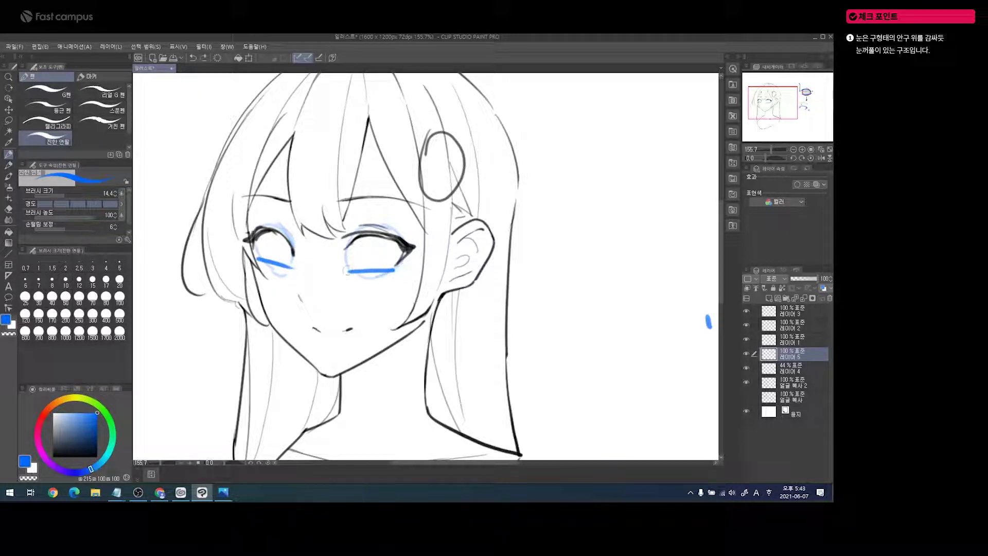
key(ctrl+z)
key(ctrl+z)
mouse_move(338, 288)
mouse_down()
mouse_move(364, 274)
mouse_move(389, 289)
mouse_up()
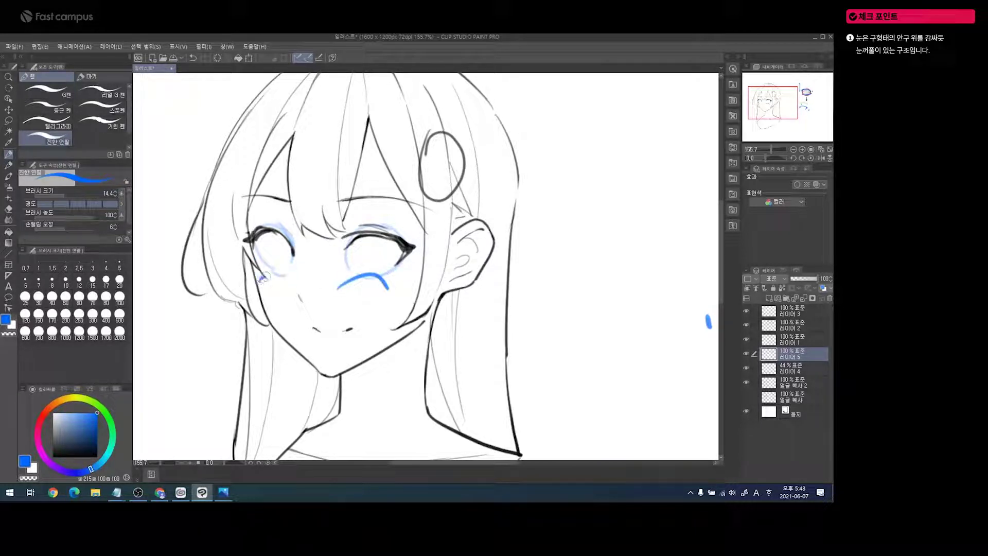
key(ctrl+z)
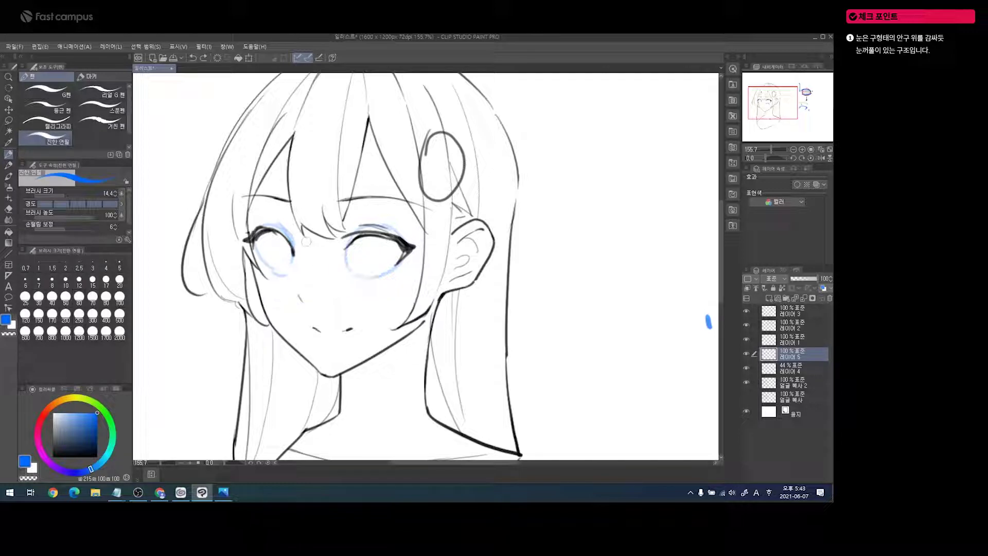
- With the canvas mirrored, thicken the far eye's upper lash line and outer corner in black, and restore the canvas orientation
key(h)
key(ctrl+space)
drag(497, 247, 540, 257)
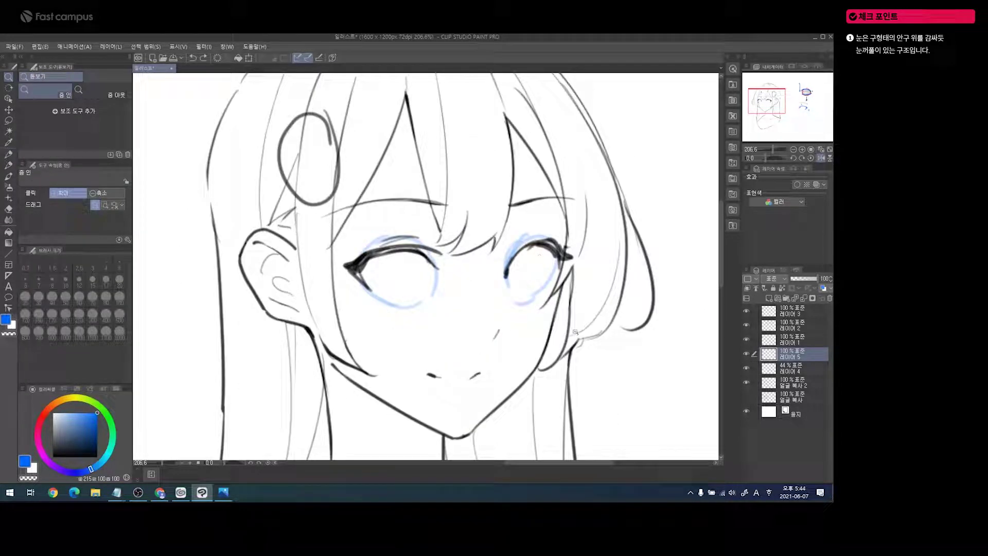
key(p)
mouse_move(524, 251)
mouse_down()
mouse_move(509, 259)
mouse_move(544, 240)
mouse_up()
click(97, 456)
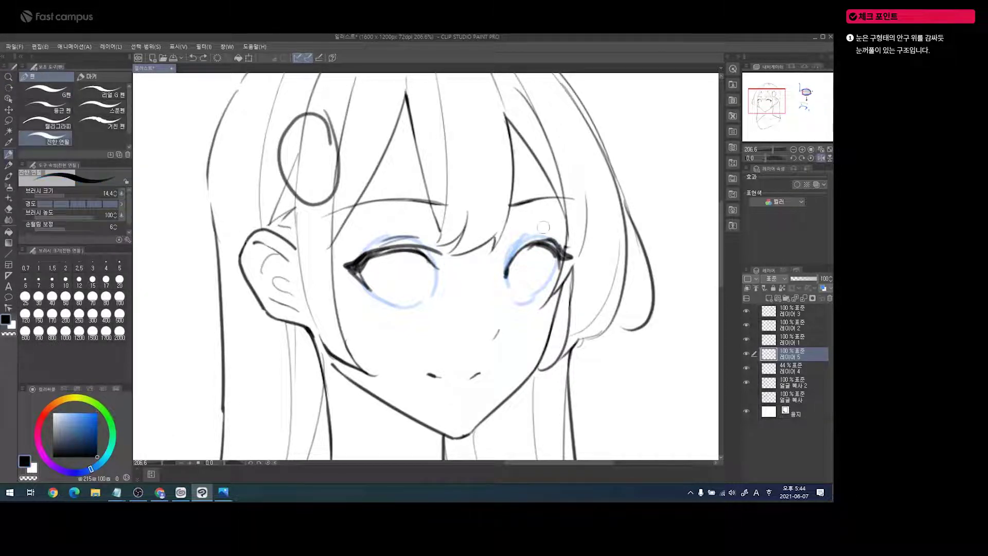
mouse_move(518, 251)
mouse_down()
mouse_move(545, 236)
mouse_move(559, 242)
mouse_move(554, 264)
mouse_up()
drag(555, 253, 555, 266)
key(h)
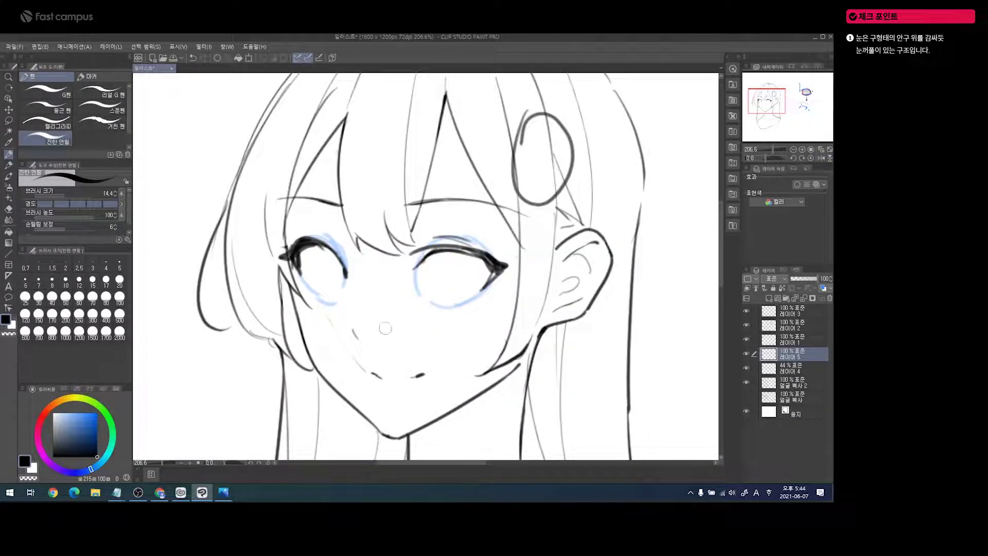
- Erase the faint stray line beside the nose with an eraser size of 24
key(e)
key(bracketright)
key(bracketright)
key(bracketright)
drag(328, 316, 358, 377)
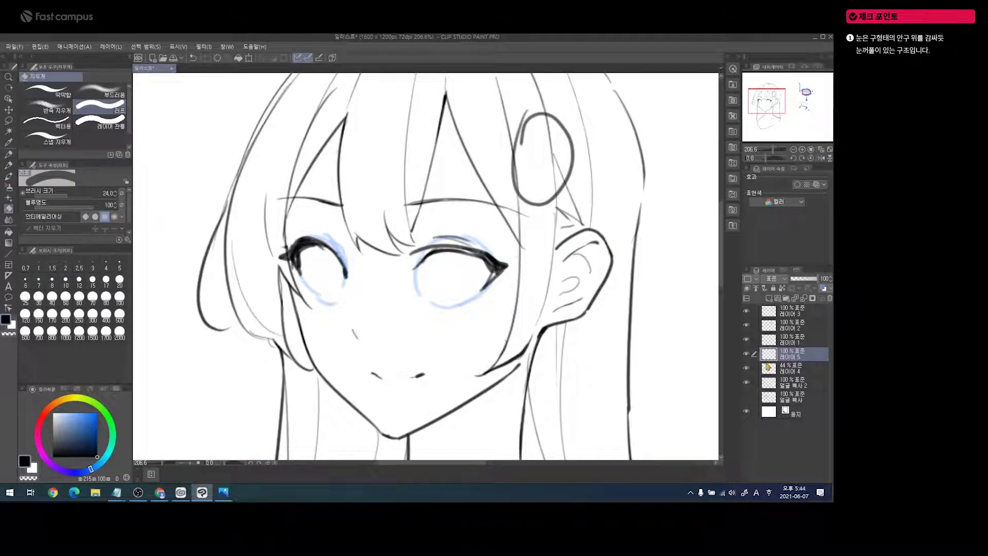
- Hide the blue eyeball guide layer and trim the far eye's lash line with a smaller eraser
click(745, 368)
drag(485, 317, 465, 315)
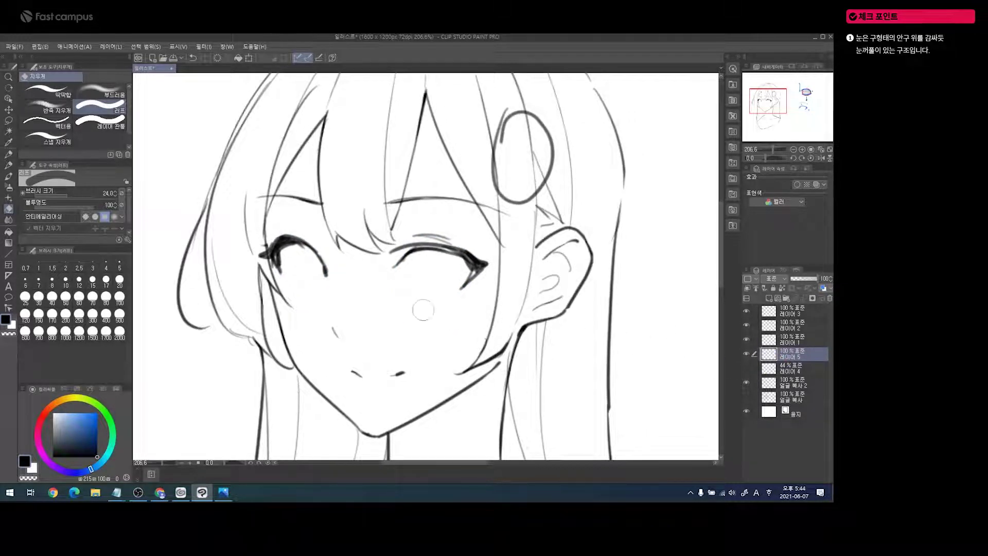
key(bracketleft)
key(bracketleft)
key(bracketleft)
mouse_move(295, 252)
mouse_down()
mouse_move(321, 278)
mouse_move(300, 273)
mouse_up()
mouse_move(364, 283)
mouse_down()
mouse_move(334, 267)
mouse_move(406, 254)
mouse_up()
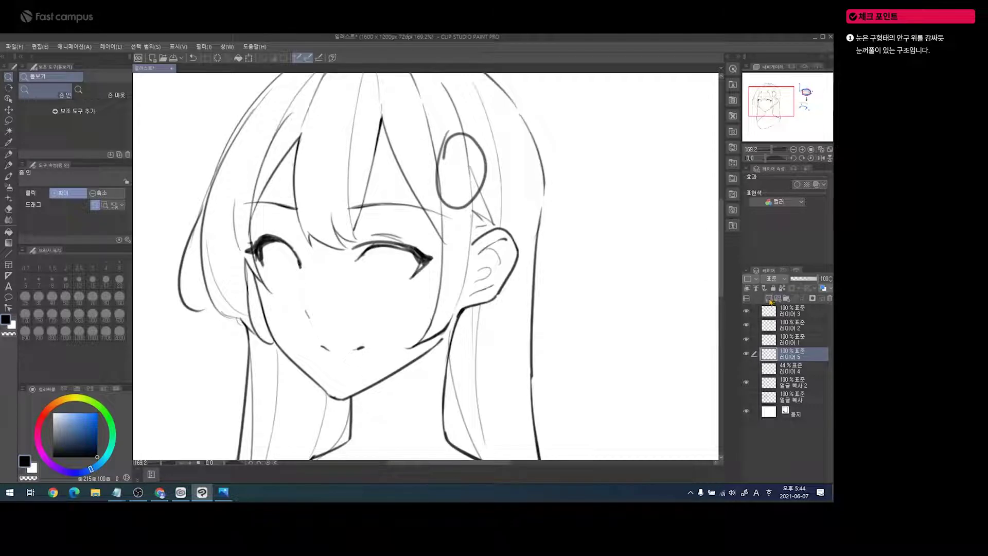
- On a new layer beneath the eye lines, paint a solid blue iris circle in each eye
click(769, 298)
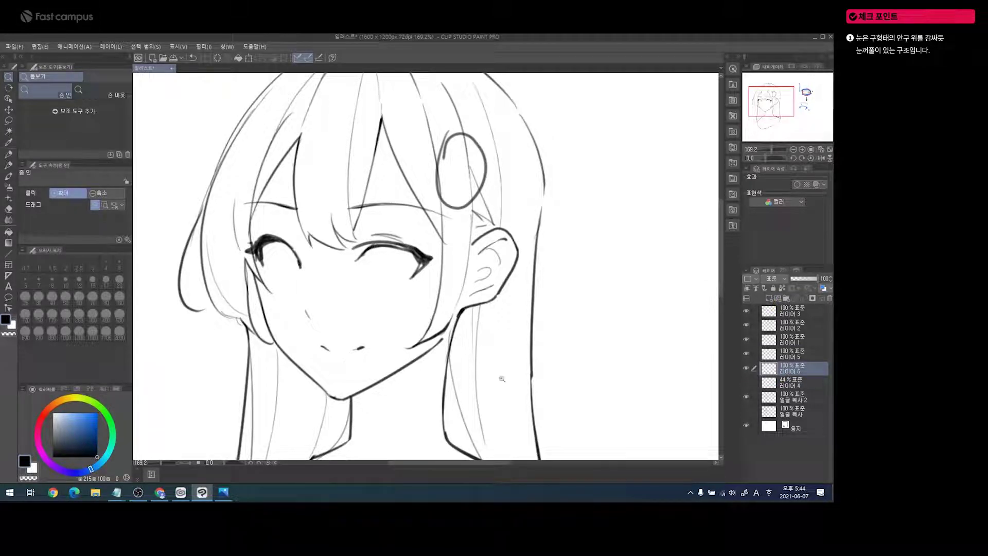
drag(90, 420, 111, 406)
key(p)
mouse_move(281, 242)
mouse_down()
mouse_move(283, 273)
mouse_move(299, 254)
mouse_move(283, 247)
mouse_move(284, 267)
mouse_move(273, 248)
mouse_up()
mouse_move(359, 242)
mouse_down()
mouse_move(394, 262)
mouse_move(373, 271)
mouse_move(415, 258)
mouse_move(385, 275)
mouse_move(416, 252)
mouse_move(380, 246)
mouse_move(369, 264)
mouse_move(409, 277)
mouse_move(402, 249)
mouse_move(367, 268)
mouse_up()
- With an orange pencil at size 5.4, draw cross guides in both irises and an arrow showing the gaze direction
click(91, 411)
drag(56, 404, 64, 398)
key(p)
key(bracketleft)
key(bracketleft)
key(bracketleft)
key(bracketleft)
key(bracketleft)
key(bracketleft)
key(bracketleft)
key(bracketleft)
key(bracketleft)
key(bracketleft)
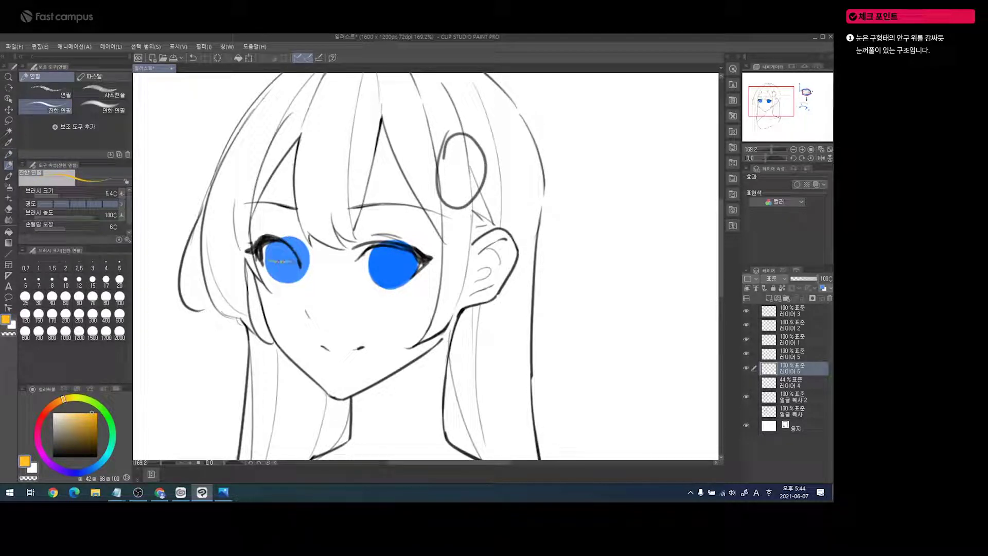
drag(96, 425, 129, 395)
drag(319, 280, 198, 315)
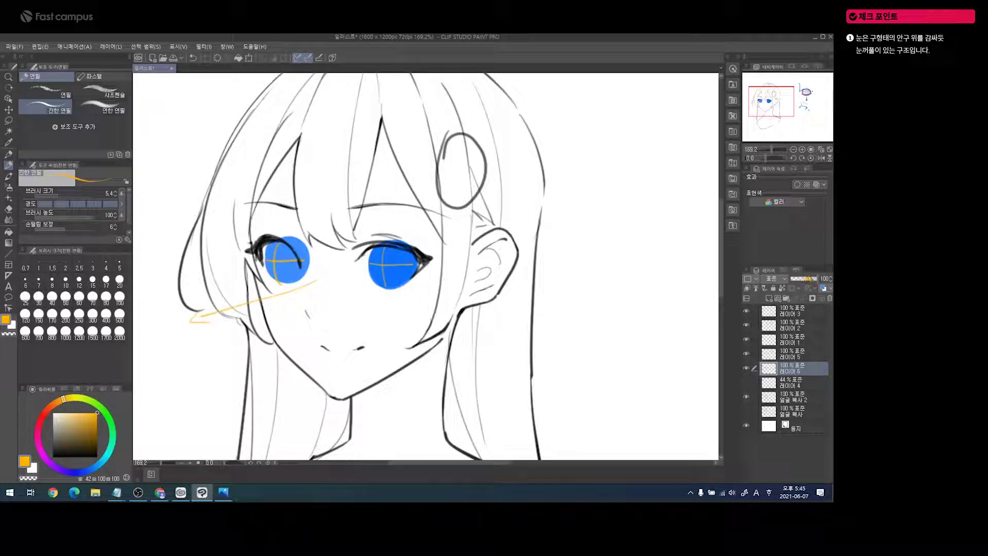
- Lower the blue iris layer's opacity to 58% and add a new layer above it
drag(811, 281, 800, 281)
click(768, 298)
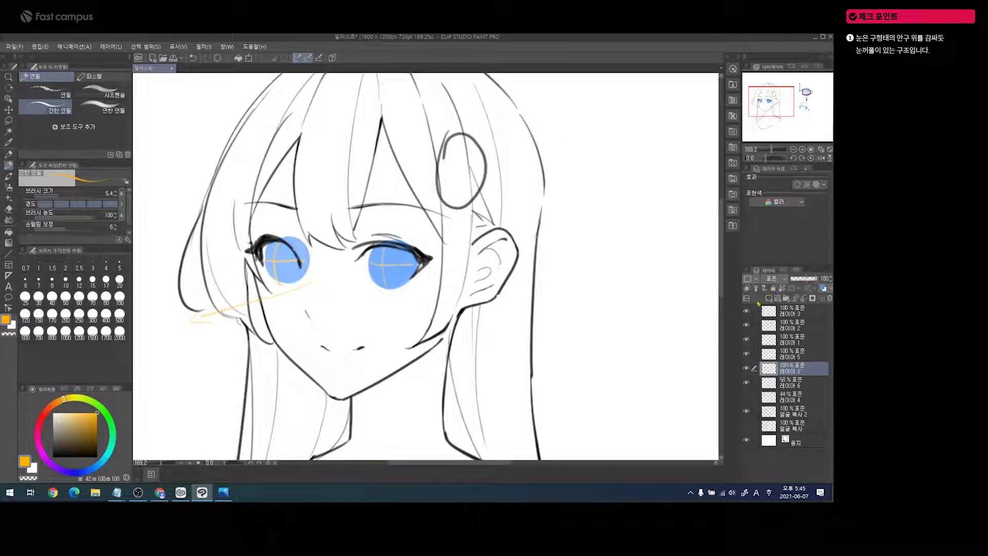
- Paint a black oval pupil on the orange cross guide of each iris and refine its shape
drag(99, 421, 97, 457)
key(p)
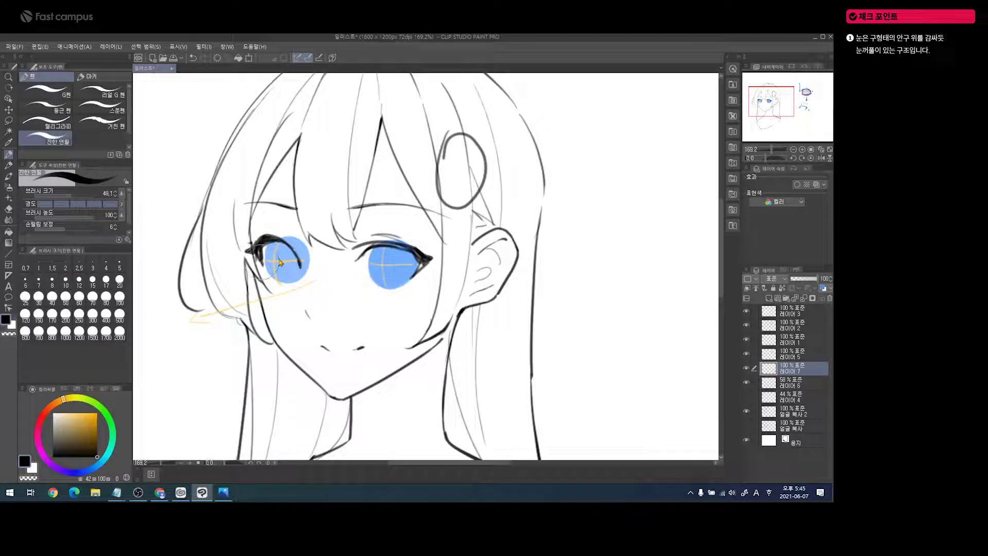
drag(274, 247, 276, 265)
mouse_move(380, 251)
mouse_down()
mouse_move(385, 276)
mouse_move(382, 253)
mouse_up()
key(e)
mouse_move(271, 265)
mouse_down()
mouse_move(275, 253)
mouse_move(277, 272)
mouse_move(276, 260)
mouse_up()
key(p)
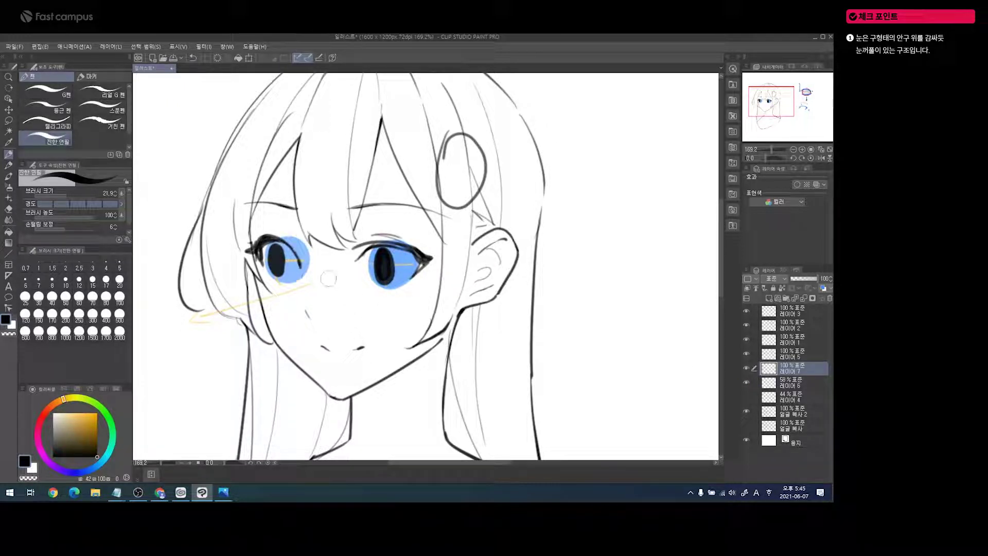
- Erase both black pupils from the pupil layer
key(e)
drag(278, 247, 283, 261)
drag(381, 254, 391, 263)
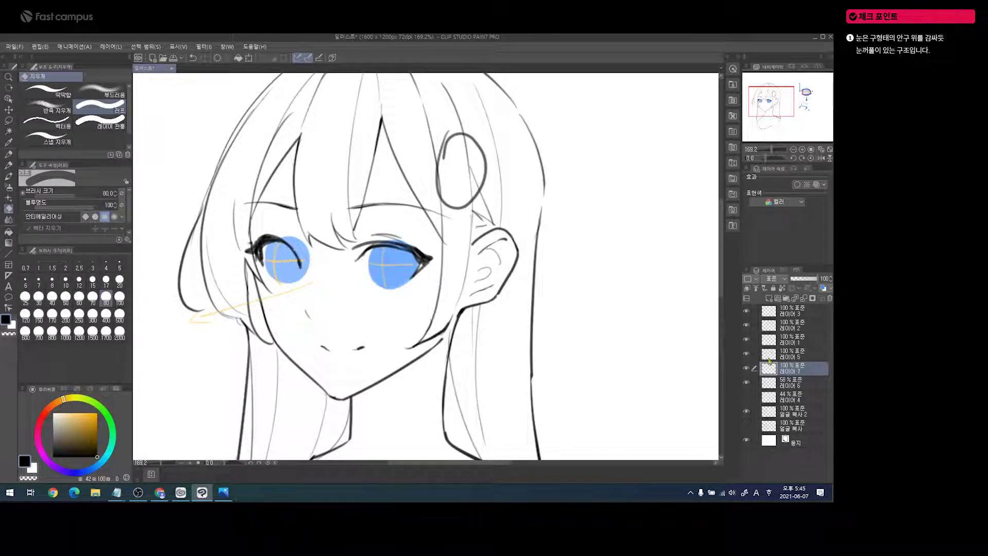
- On the iris layer, erase a centered cross through each blue iris at eraser size 7, and reselect the pupil layer
click(792, 384)
mouse_move(303, 233)
ctrl+alt+mouse_down()
mouse_move(282, 236)
mouse_move(299, 260)
mouse_move(289, 247)
ctrl+alt+mouse_up()
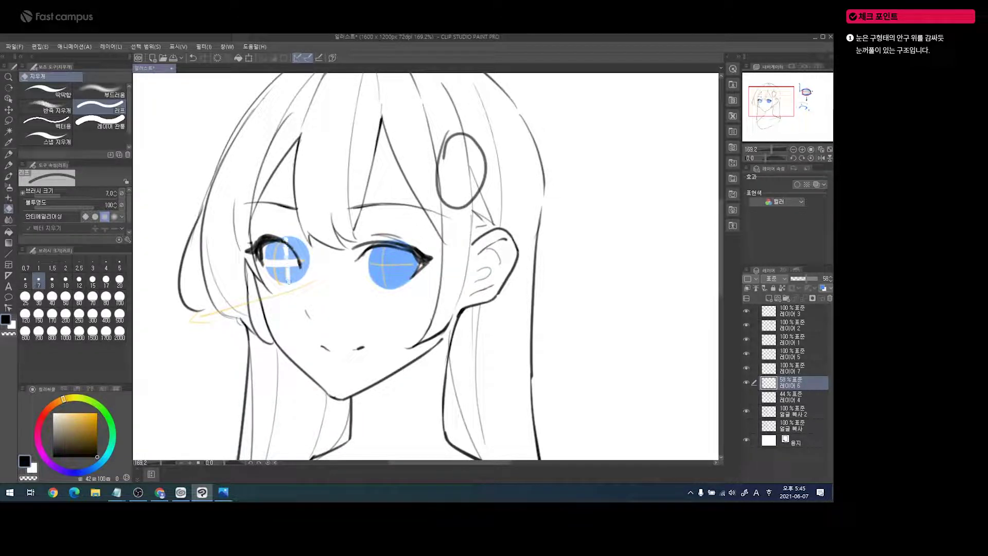
mouse_move(398, 265)
mouse_down()
mouse_move(414, 264)
mouse_move(393, 281)
mouse_up()
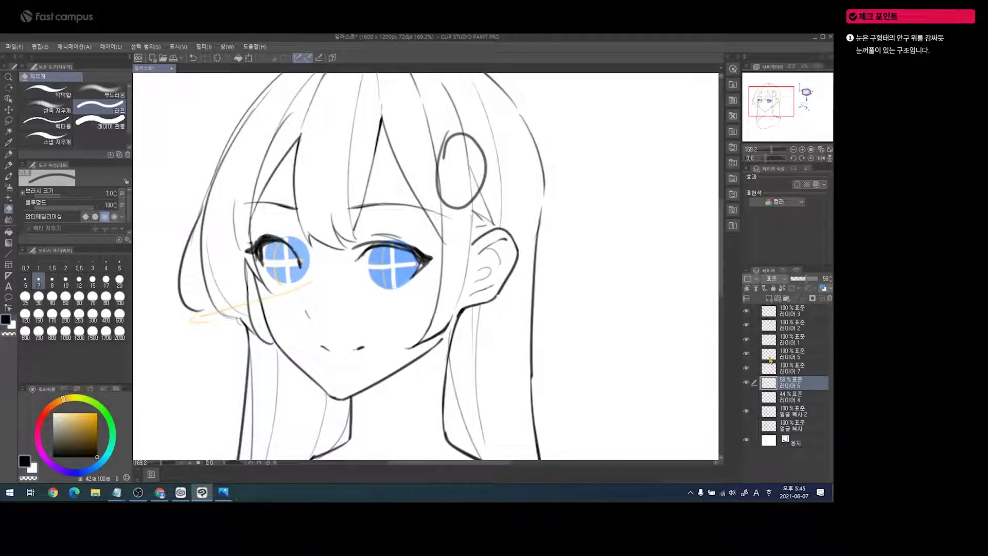
click(792, 369)
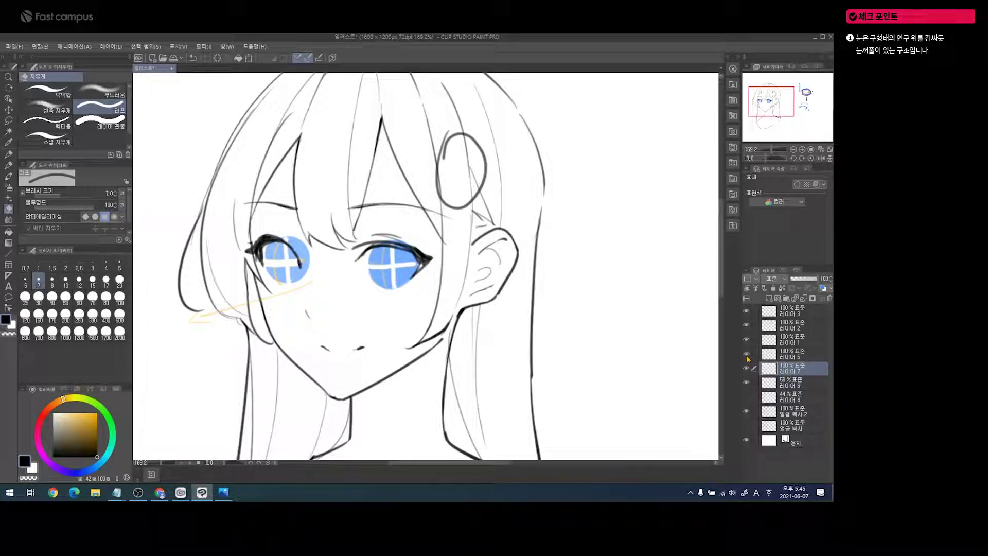
- On layer 레이어 5, outline both irises as upright ovals with a smaller pencil and hide the blue iris layer
click(784, 359)
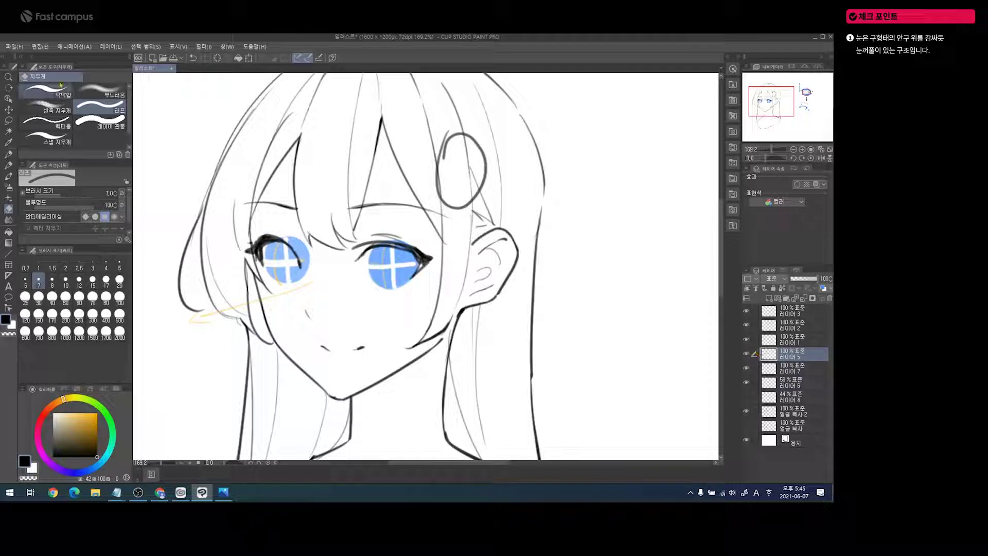
click(8, 99)
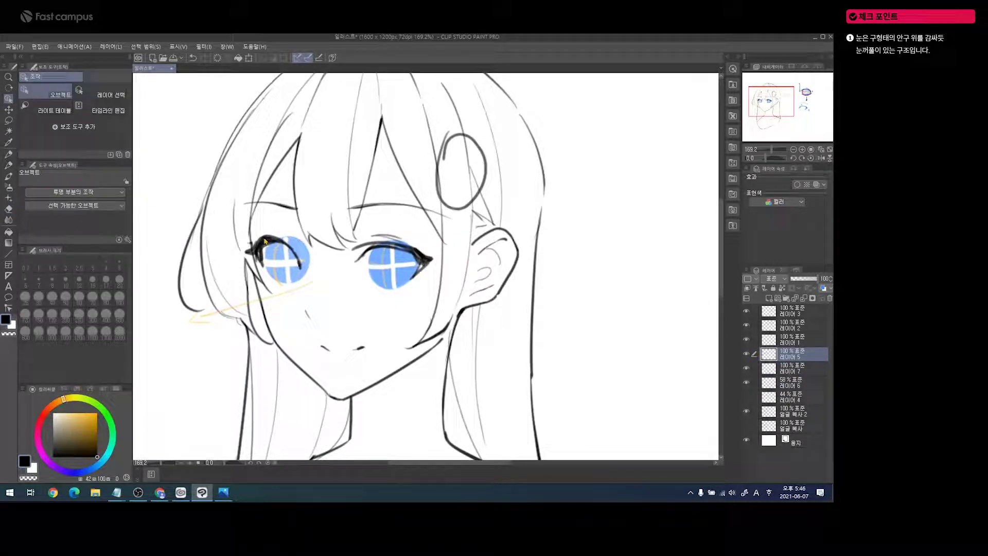
key(p)
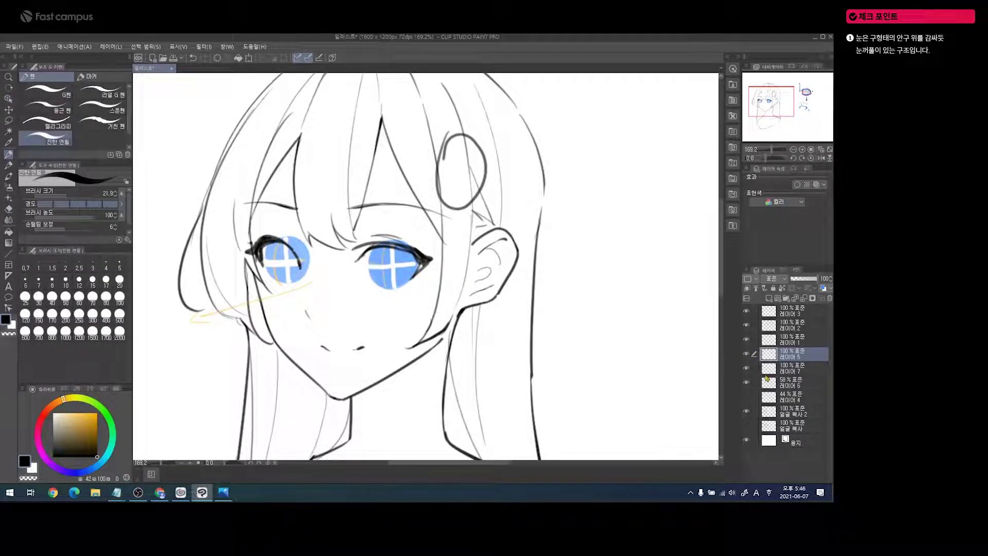
key([)
key([)
key([)
key([)
key([)
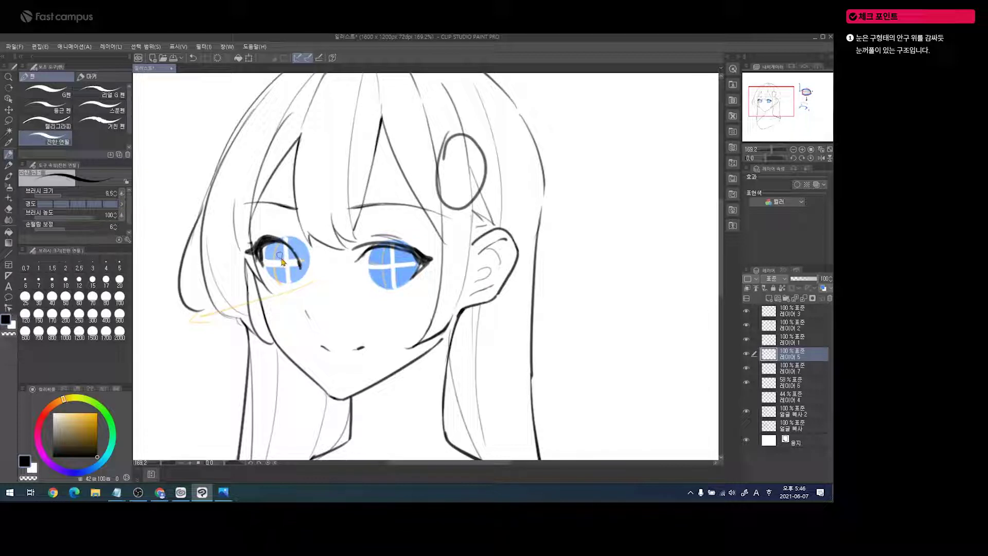
drag(277, 242, 279, 281)
key(ctrl+z)
key(ctrl+z)
key(ctrl+y)
key(ctrl+y)
drag(387, 245, 383, 283)
drag(413, 250, 401, 287)
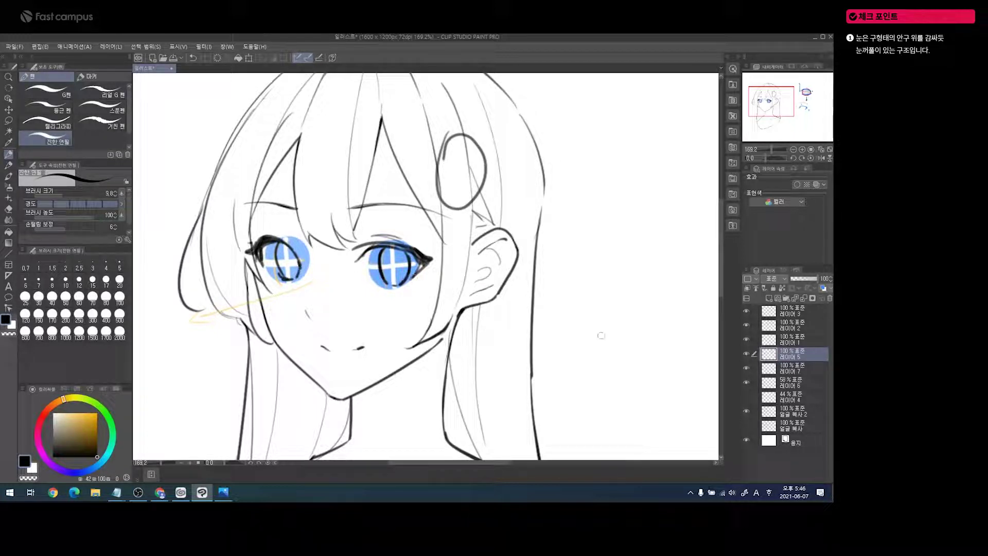
click(747, 382)
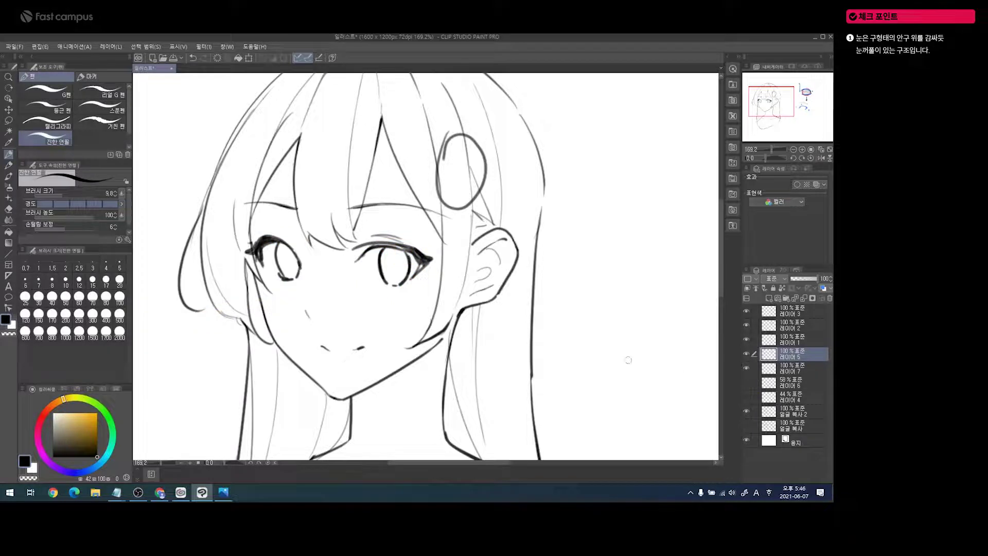
- Draw a round, hatched iris hanging from the blue lash line of the numbered eye diagram
key(ctrl+space)
mouse_move(428, 262)
mouse_down()
mouse_move(403, 260)
mouse_move(431, 260)
mouse_up()
key(e)
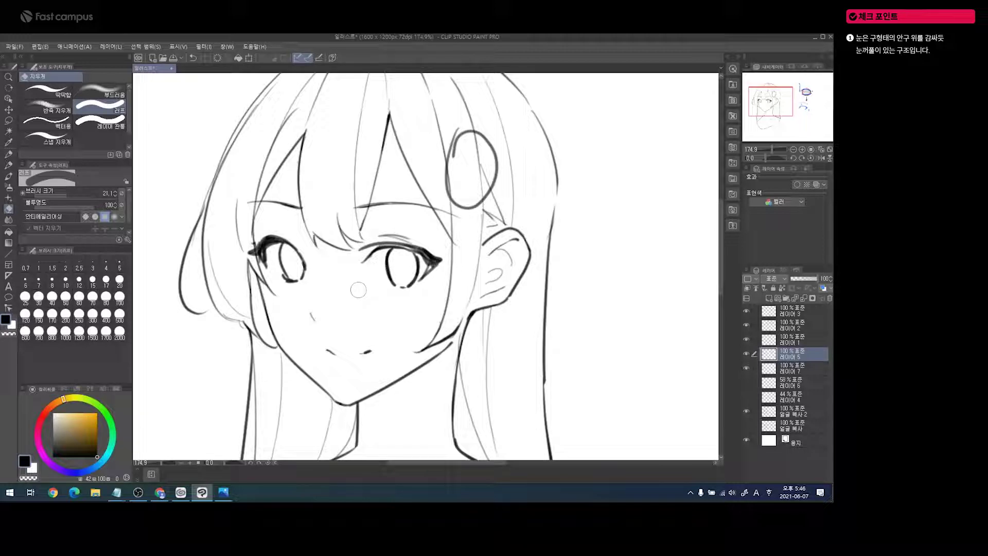
mouse_move(539, 312)
mouse_down()
mouse_move(426, 278)
mouse_move(338, 267)
mouse_up()
key(/)
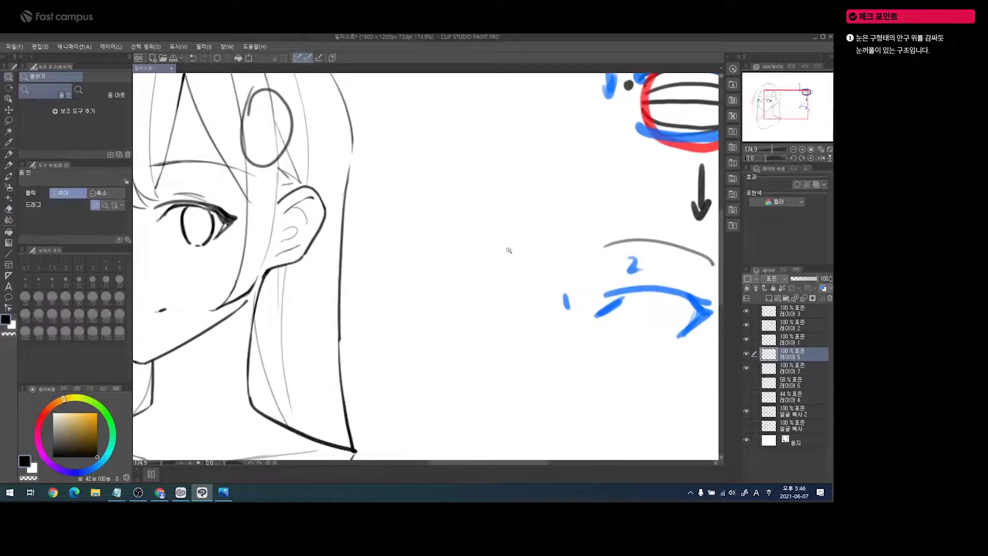
drag(508, 250, 497, 250)
drag(562, 297, 510, 277)
drag(438, 318, 443, 316)
scroll(442, 317, up, 1)
key(p)
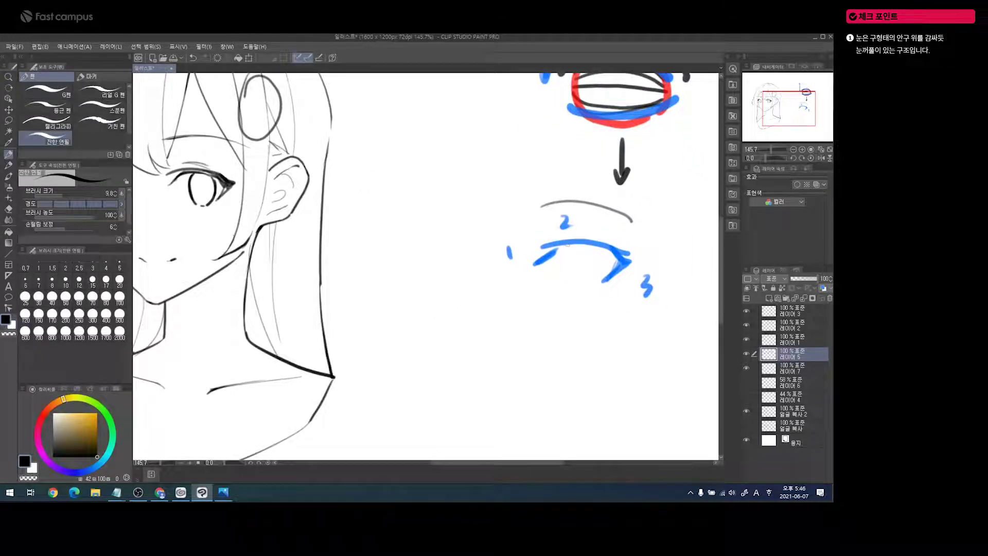
drag(564, 245, 575, 282)
drag(593, 247, 581, 283)
mouse_move(573, 245)
mouse_down()
mouse_move(571, 260)
mouse_move(587, 267)
mouse_move(579, 280)
mouse_move(556, 279)
mouse_up()
- Mark the white areas on either side of the diagram's iris with an X and draw short vertical strokes below the eye
drag(555, 260, 552, 281)
drag(601, 257, 613, 269)
drag(612, 257, 600, 273)
drag(549, 309, 548, 334)
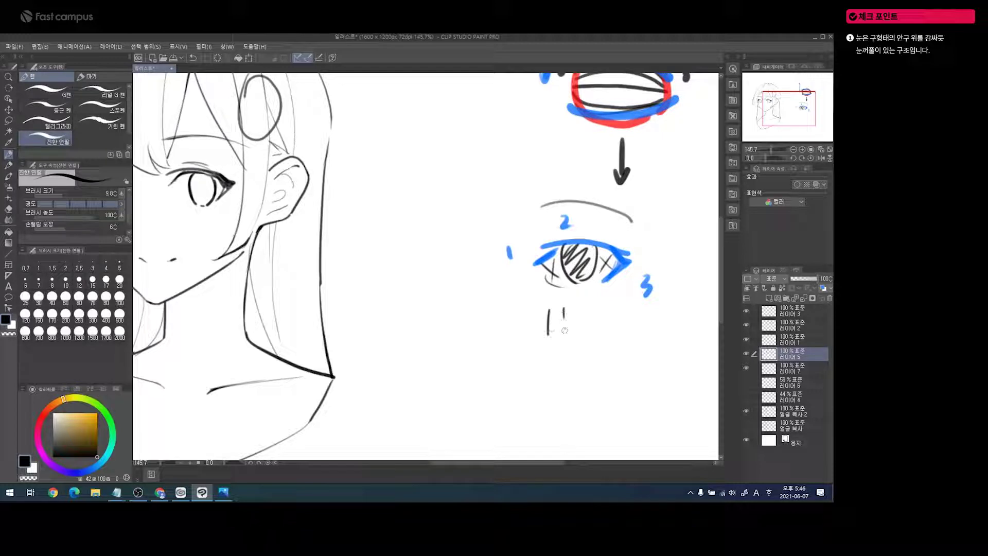
drag(587, 303, 585, 325)
- Try short proportion strokes inside the girl's eyes and undo them
drag(333, 270, 512, 304)
drag(334, 223, 381, 223)
drag(274, 213, 276, 223)
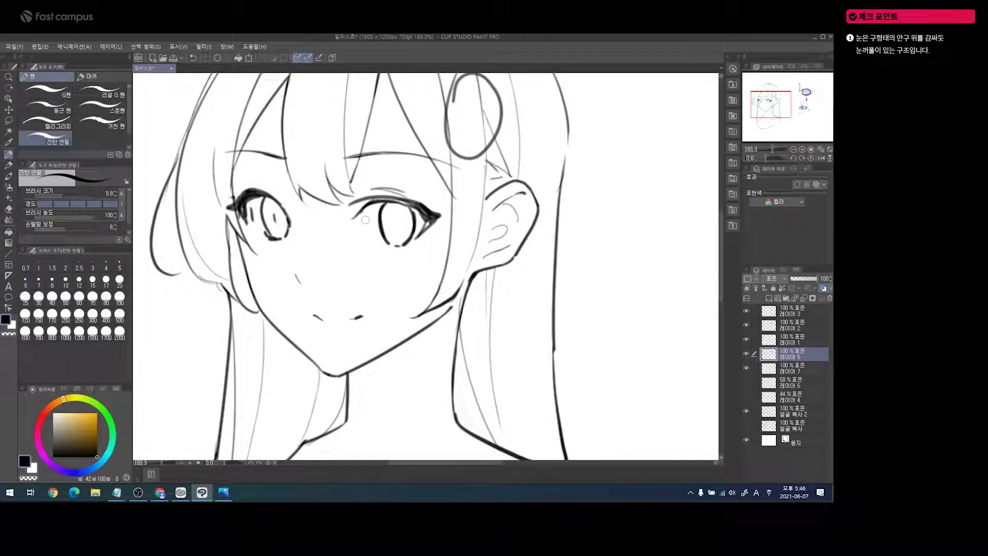
mouse_move(372, 218)
mouse_down()
mouse_move(372, 230)
mouse_move(421, 227)
mouse_up()
key(ctrl+z)
key(ctrl+z)
key(ctrl+z)
key(ctrl+z)
- Sketch a column of iris shapes in the blank area beside the hair: a circle, an upright oval and a rectangle
drag(412, 249, 394, 245)
key(ctrl+space)
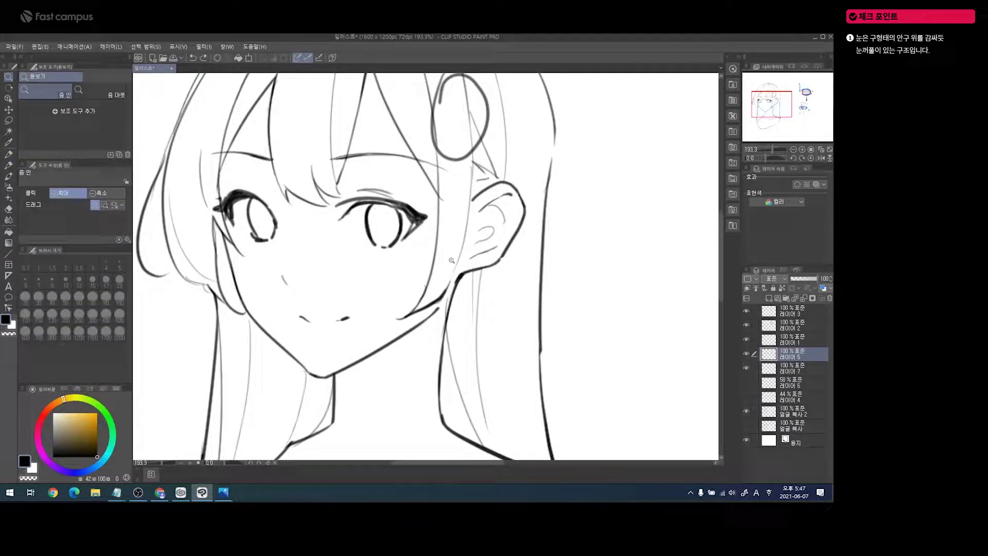
mouse_move(632, 303)
mouse_down()
mouse_move(570, 278)
mouse_move(443, 286)
mouse_up()
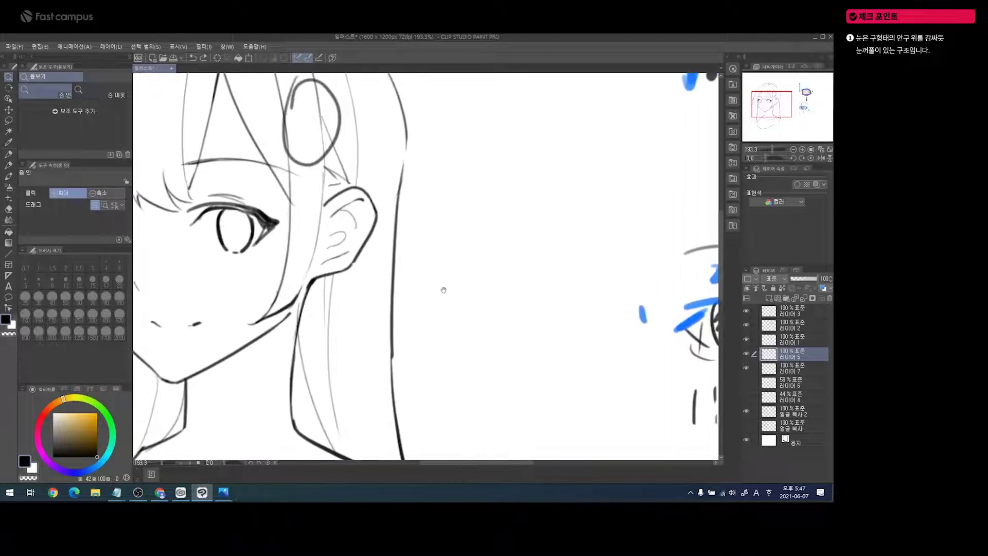
key(p)
mouse_move(492, 169)
mouse_down()
mouse_move(474, 193)
mouse_move(523, 190)
mouse_move(489, 170)
mouse_up()
mouse_move(489, 253)
mouse_down()
mouse_move(512, 285)
mouse_move(492, 248)
mouse_up()
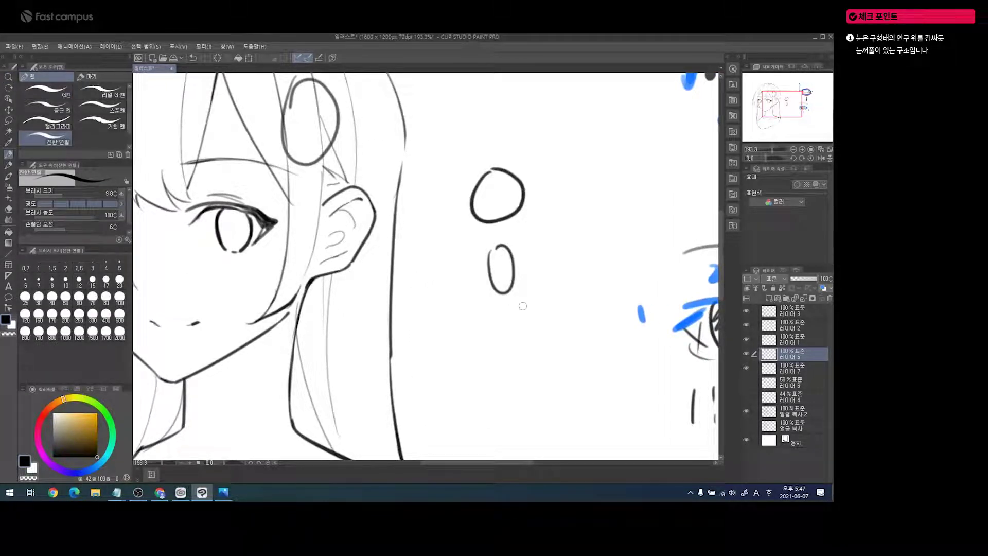
drag(484, 314, 485, 368)
mouse_move(484, 312)
mouse_down()
mouse_move(514, 314)
mouse_move(512, 367)
mouse_up()
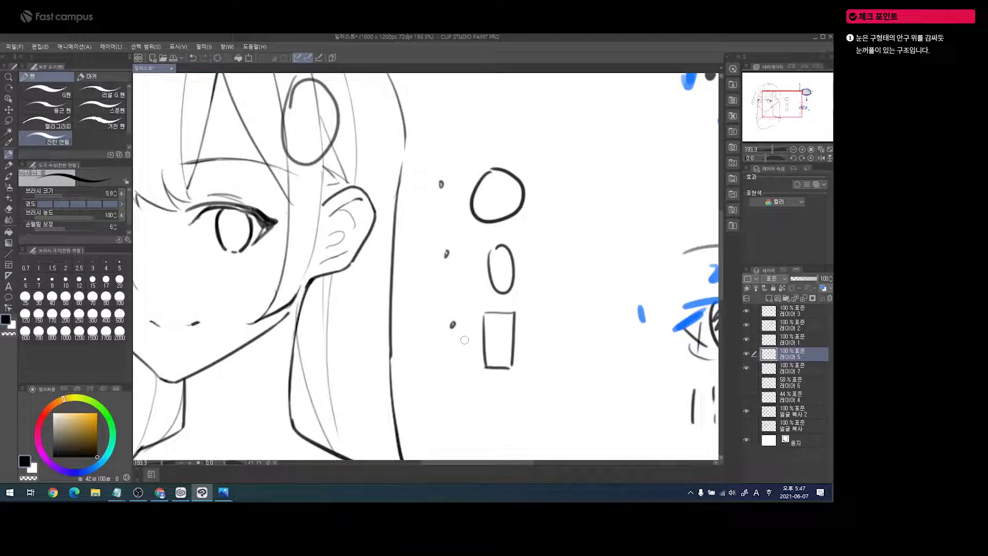
- Draw an egg-like iris shape below the rectangle, then erase it and redraw it as a rounded triangle
drag(496, 384, 459, 265)
mouse_move(460, 333)
mouse_down()
mouse_move(445, 304)
mouse_move(467, 282)
mouse_move(486, 309)
mouse_move(474, 332)
mouse_move(463, 332)
mouse_up()
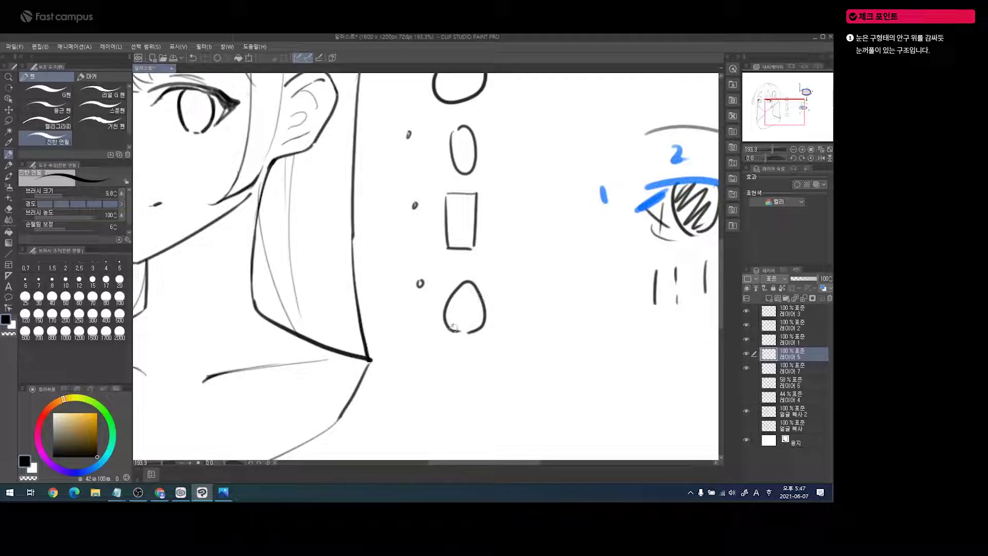
key(e)
drag(471, 288, 461, 324)
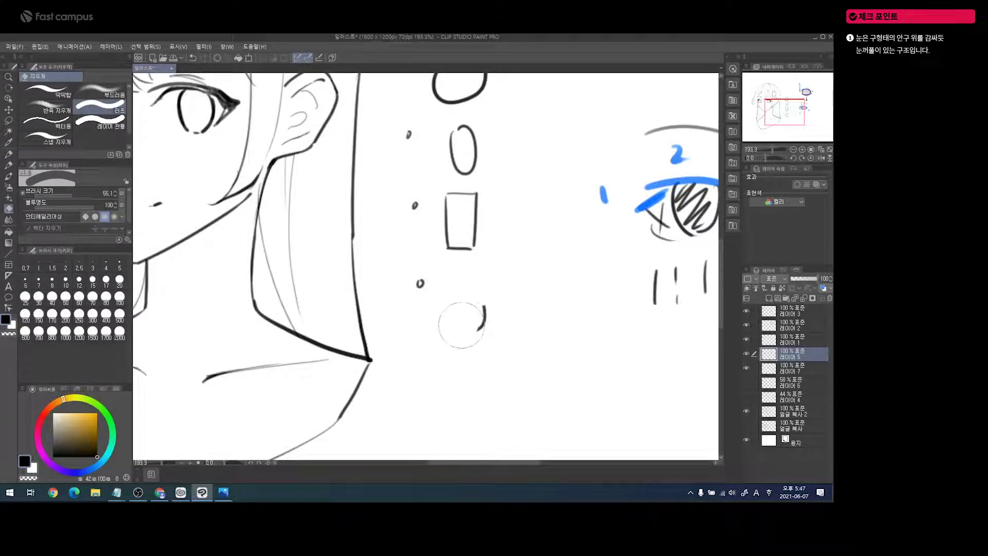
key(p)
mouse_move(477, 312)
mouse_down()
mouse_move(519, 284)
mouse_move(493, 318)
mouse_move(522, 309)
mouse_move(516, 315)
mouse_move(506, 279)
mouse_move(486, 272)
mouse_move(512, 281)
mouse_move(476, 297)
mouse_move(496, 298)
mouse_move(449, 303)
mouse_move(473, 317)
mouse_up()
key(e)
key(p)
mouse_move(470, 278)
mouse_down()
mouse_move(481, 317)
mouse_move(477, 308)
mouse_move(504, 306)
mouse_move(504, 298)
mouse_move(485, 284)
mouse_move(505, 338)
mouse_up()
- Try replacing the girl's oval iris outlines with straighter-sided ones and undo the changes
key(ctrl+space)
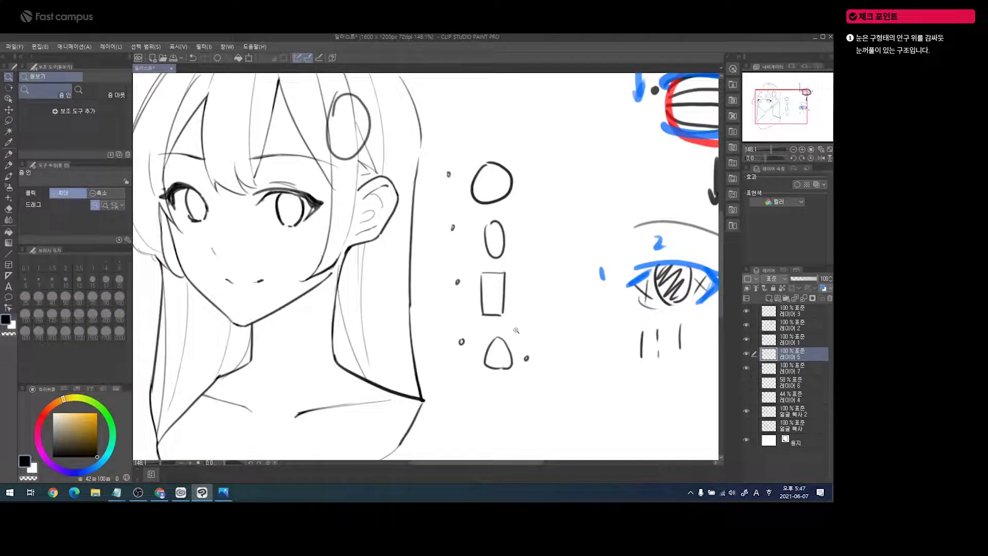
drag(316, 226, 375, 259)
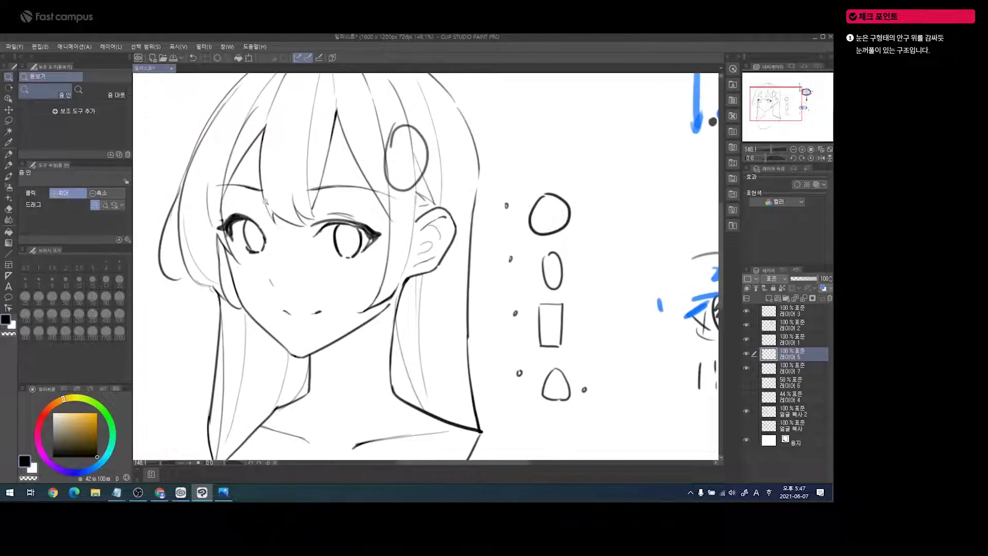
drag(253, 211, 250, 214)
click(249, 213)
key(e)
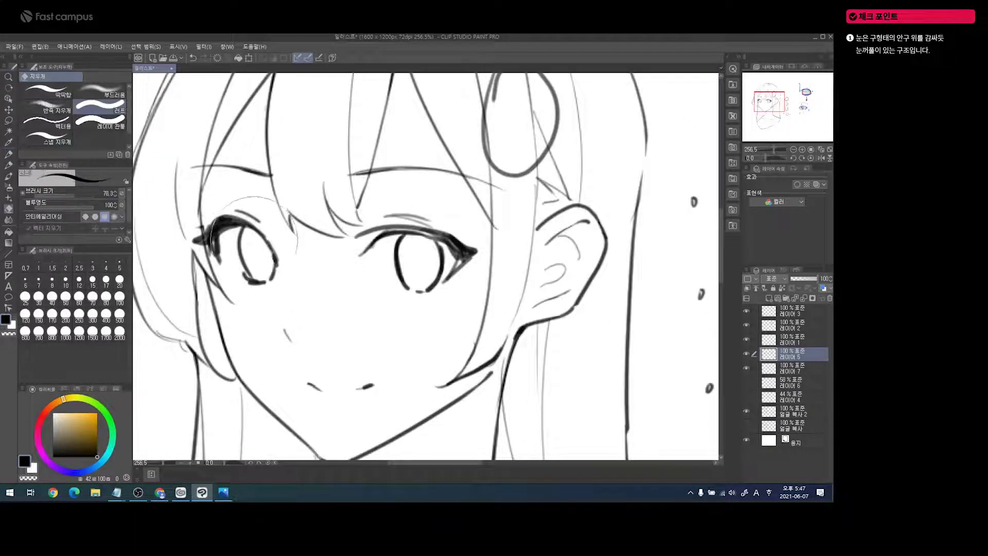
mouse_move(250, 223)
mouse_down()
mouse_move(252, 206)
mouse_move(243, 263)
mouse_move(252, 281)
mouse_up()
key(p)
key(e)
mouse_move(408, 255)
mouse_down()
mouse_move(397, 278)
mouse_move(435, 262)
mouse_move(415, 264)
mouse_move(413, 292)
mouse_up()
key(p)
drag(436, 242, 431, 281)
key(ctrl+z)
key(ctrl+z)
mouse_move(402, 234)
mouse_down()
mouse_move(406, 287)
mouse_move(415, 291)
mouse_up()
key(ctrl+z)
drag(395, 235, 404, 291)
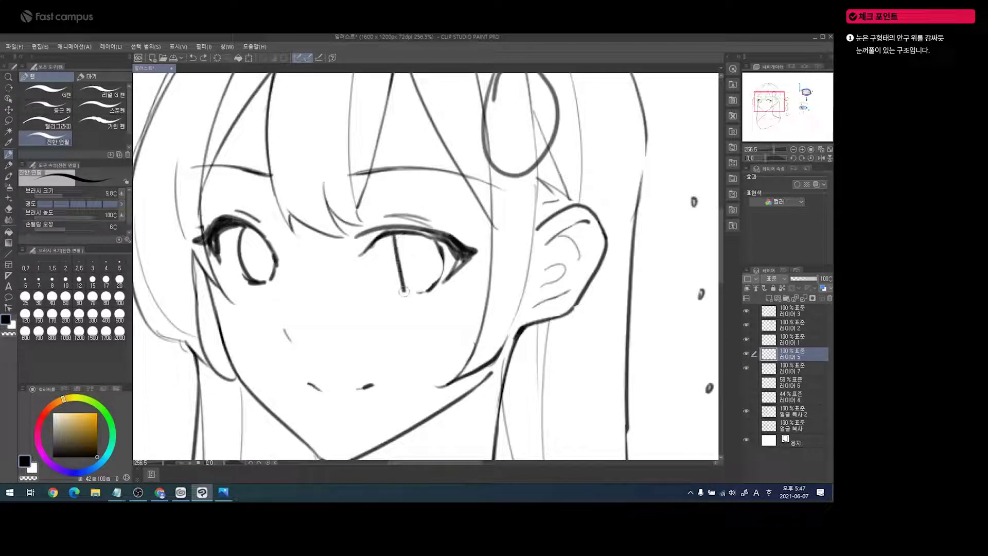
drag(437, 241, 436, 282)
key(ctrl+z)
key(ctrl+z)
key(ctrl+z)
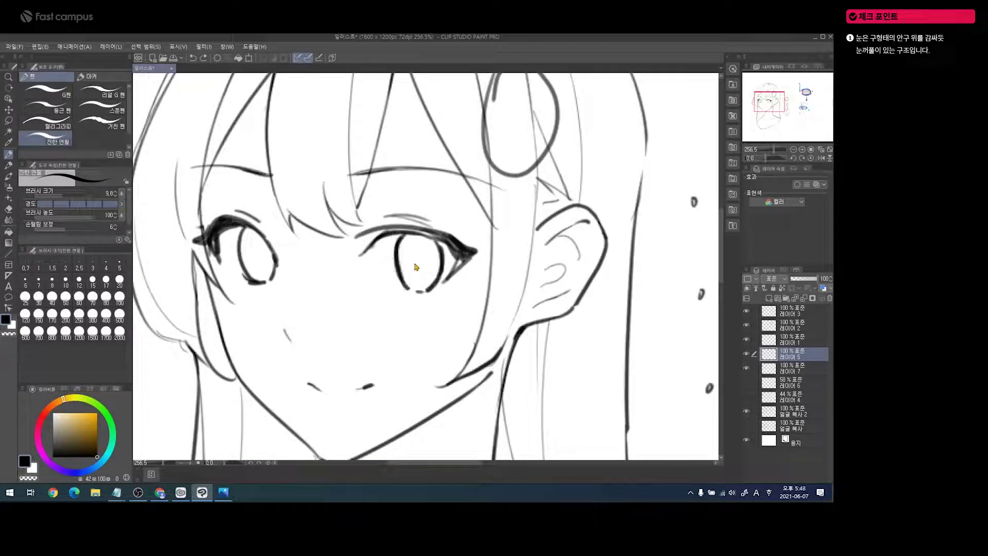
- Strengthen the eyelid crease line above the eye nearer the ear
key(ctrl+space)
drag(417, 266, 377, 266)
mouse_move(401, 230)
mouse_down()
mouse_move(436, 235)
mouse_move(423, 237)
mouse_up()
key(e)
key(p)
key(h)
key(h)
key(ctrl+z)
- Lasso the eye nearer the ear, enlarge it slightly, apply the transformation and clear the selection
key(m)
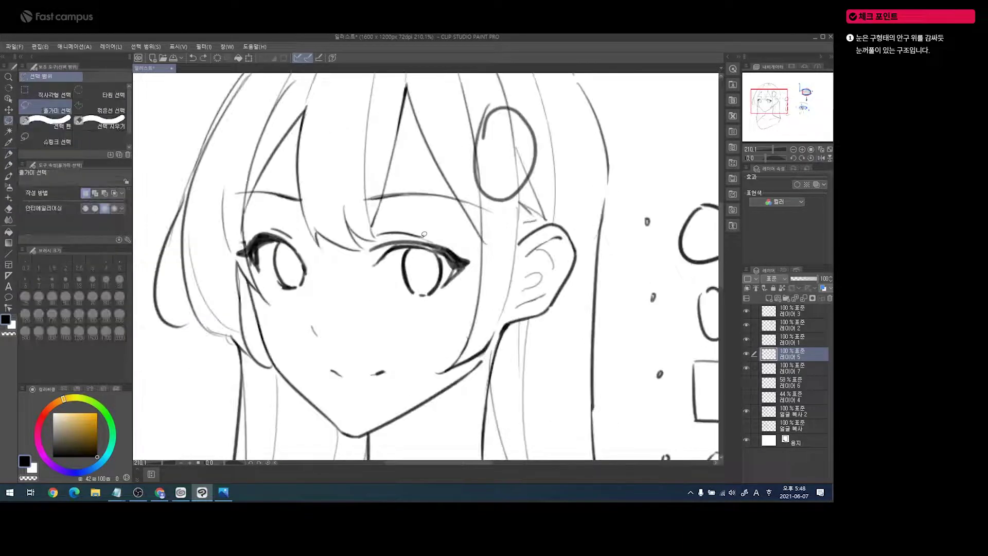
mouse_move(384, 214)
mouse_down()
mouse_move(344, 284)
mouse_move(453, 314)
mouse_move(416, 213)
mouse_move(386, 215)
mouse_up()
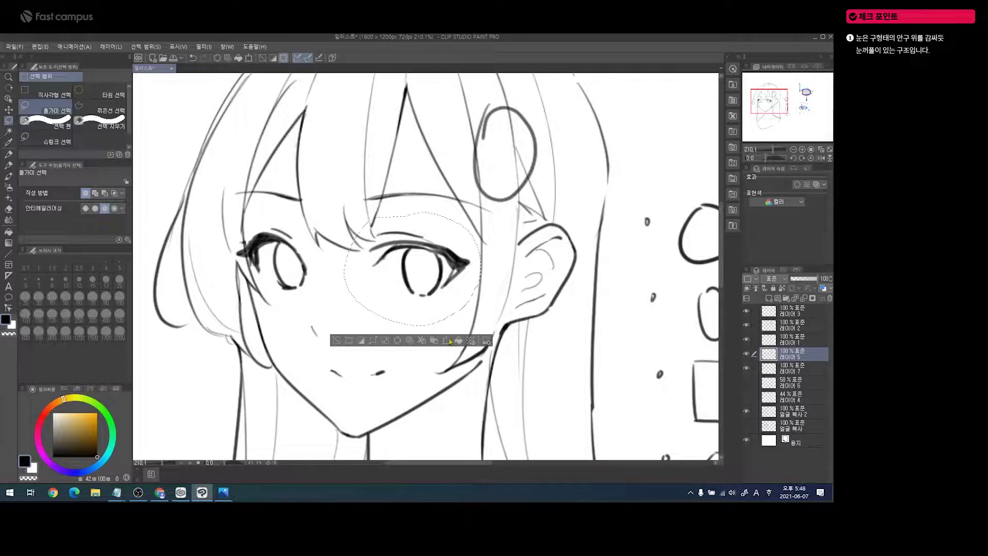
click(449, 341)
drag(482, 210, 491, 202)
drag(471, 262, 467, 267)
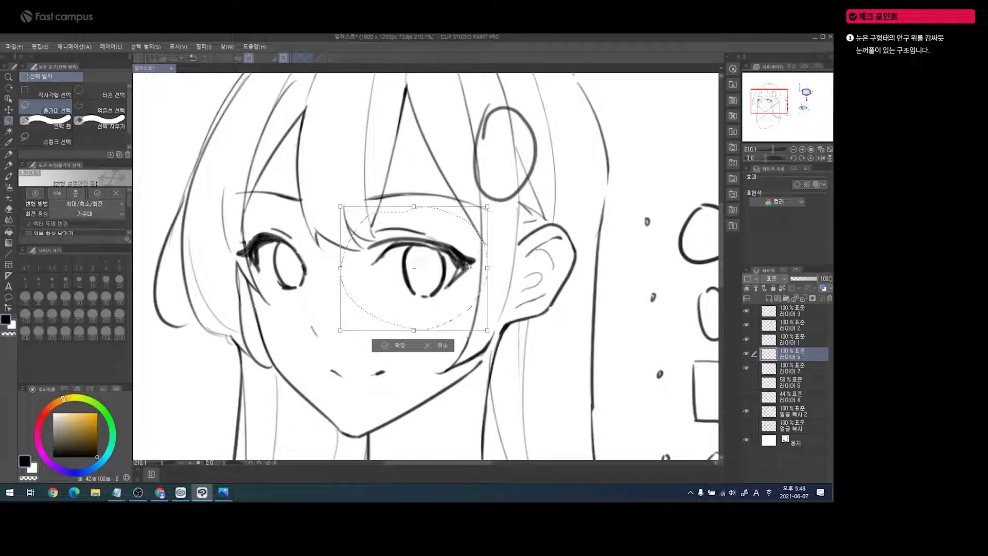
click(390, 348)
click(338, 344)
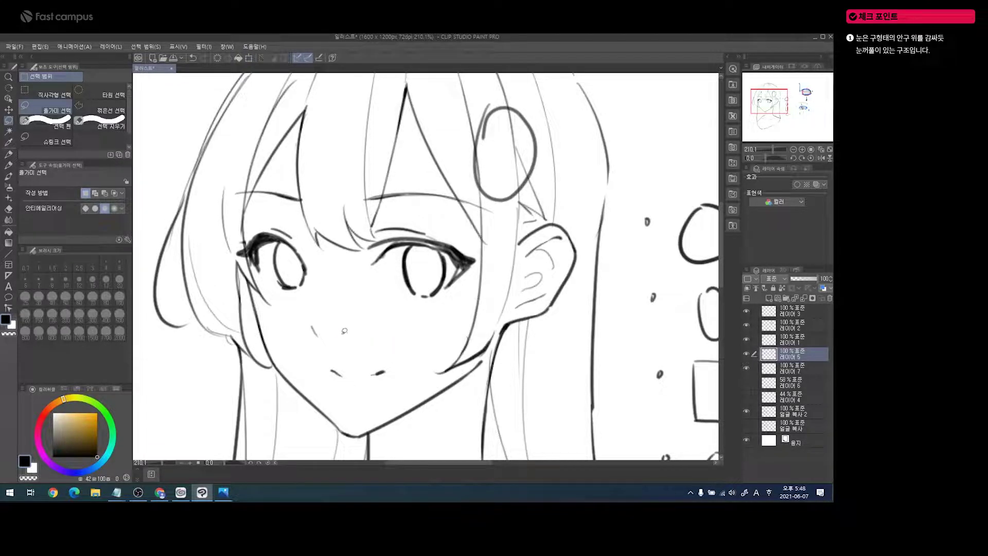
- Lasso the far eye, enlarge it slightly, nudge it toward the nose, apply the transformation and deselect
mouse_move(265, 214)
mouse_down()
mouse_move(252, 215)
mouse_move(299, 301)
mouse_move(306, 217)
mouse_up()
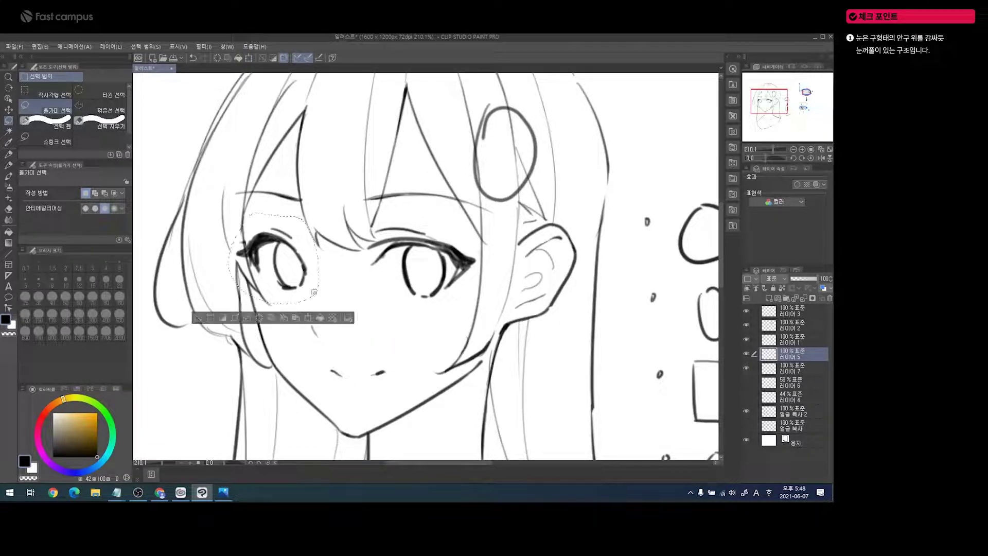
click(308, 318)
drag(320, 304, 326, 307)
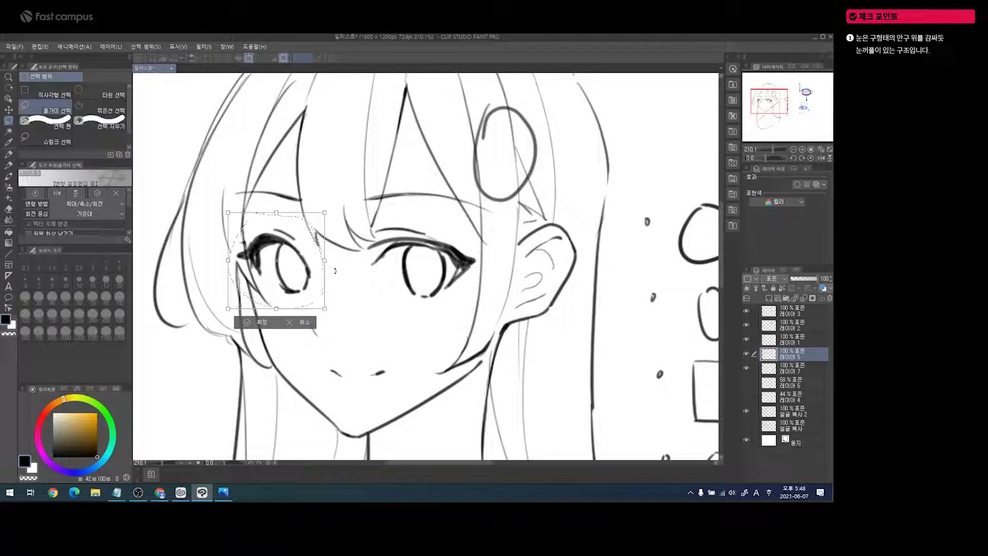
key(Right)
key(Right)
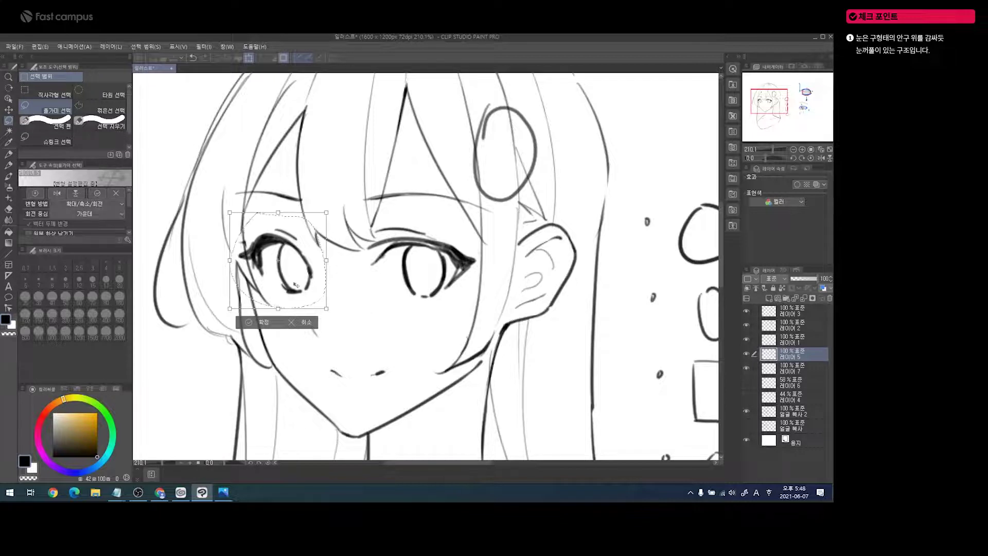
click(249, 324)
click(202, 323)
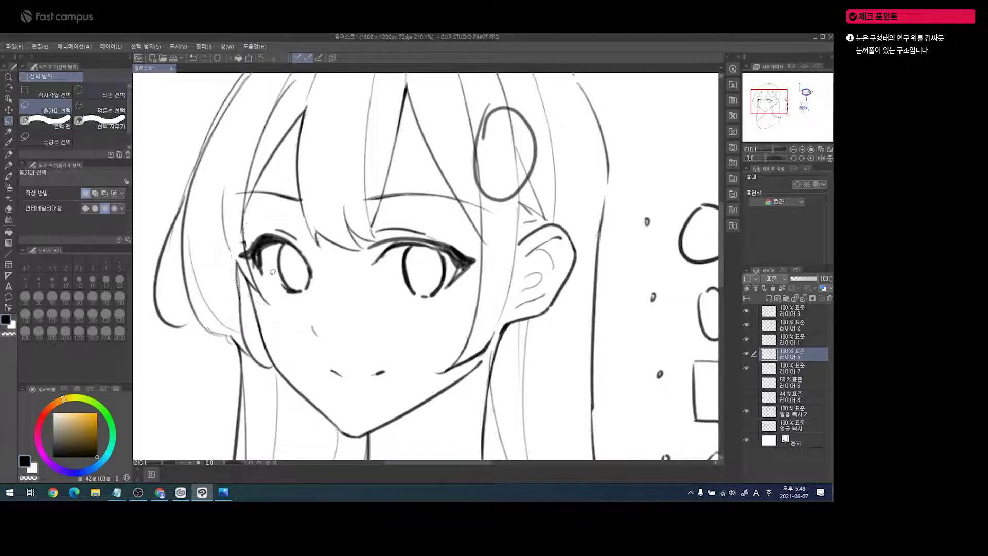
- Redraw the eyebrow above the eye nearer the ear with a darker line, starting it closer to the nose and tidying its edge
key(e)
scroll(275, 253, up, 1)
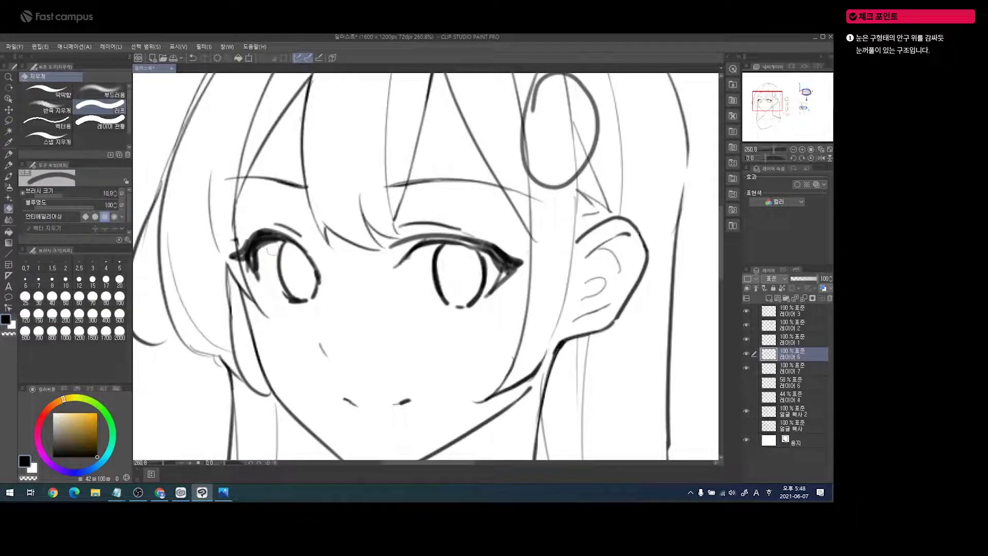
key(ctrl+space)
scroll(307, 236, down, 2)
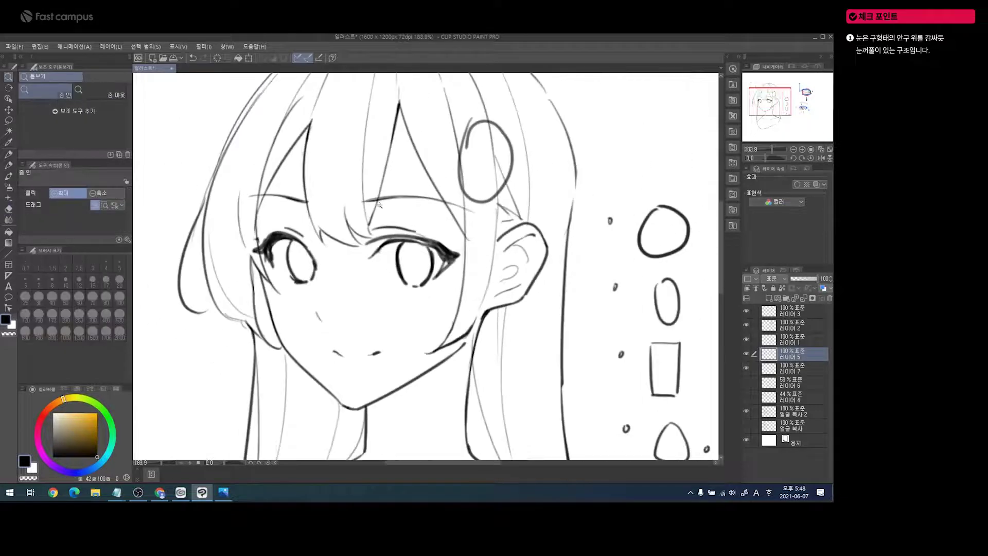
scroll(380, 203, up, 1)
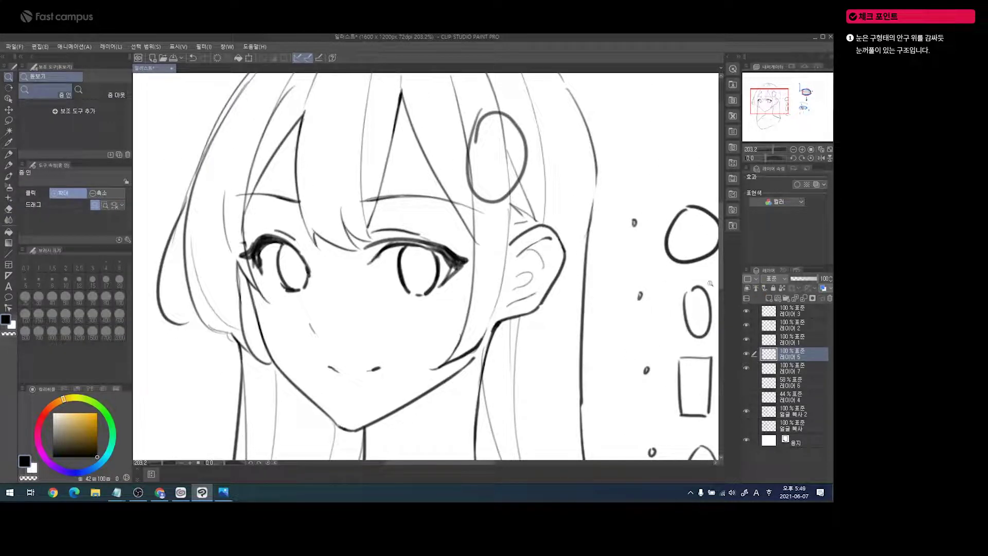
key(p)
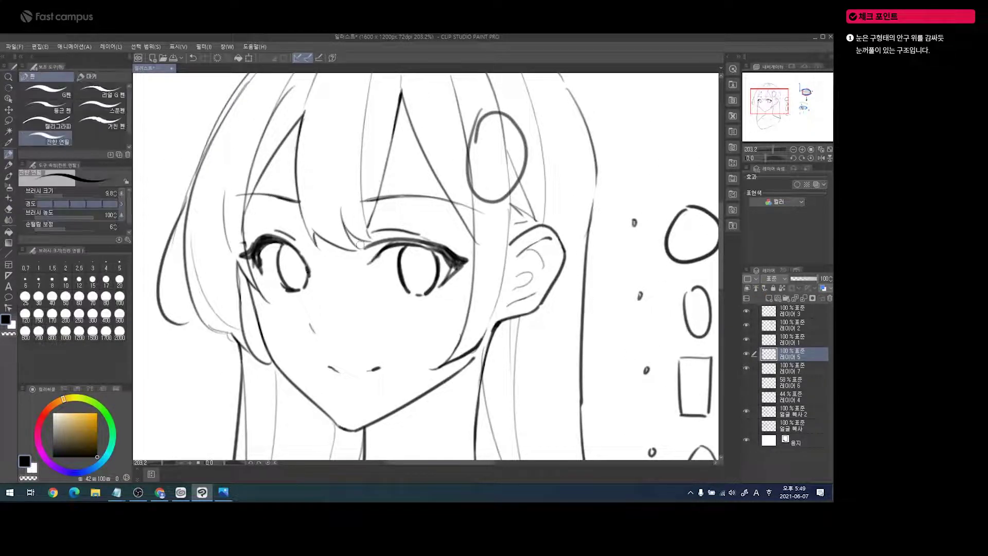
drag(359, 244, 360, 264)
mouse_move(341, 200)
mouse_down()
mouse_move(343, 212)
mouse_move(374, 195)
mouse_move(427, 196)
mouse_up()
key(e)
drag(339, 200, 360, 265)
key(p)
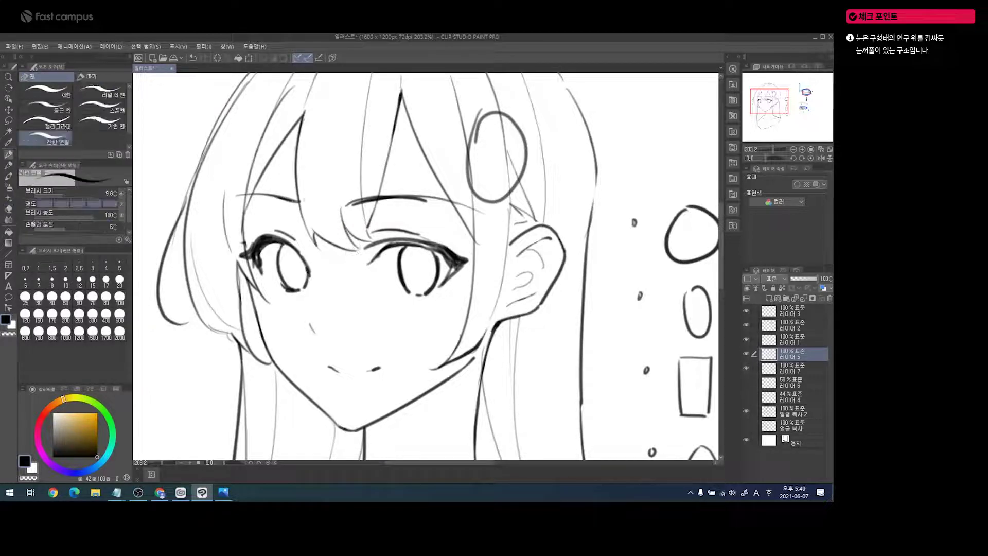
- Darken the eyebrow above the far eye with the pen and clean up the brow lines with the eraser
drag(293, 205, 284, 200)
key(e)
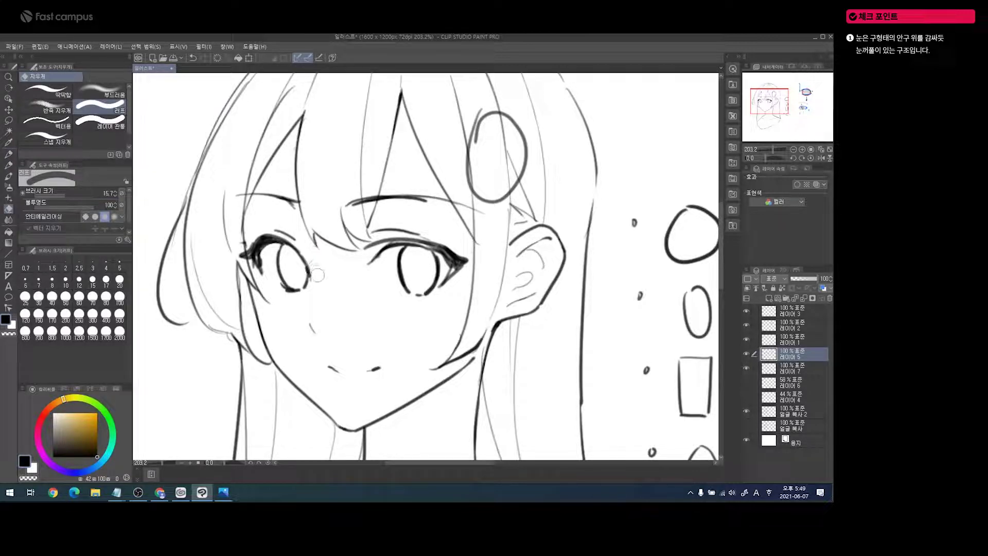
key(p)
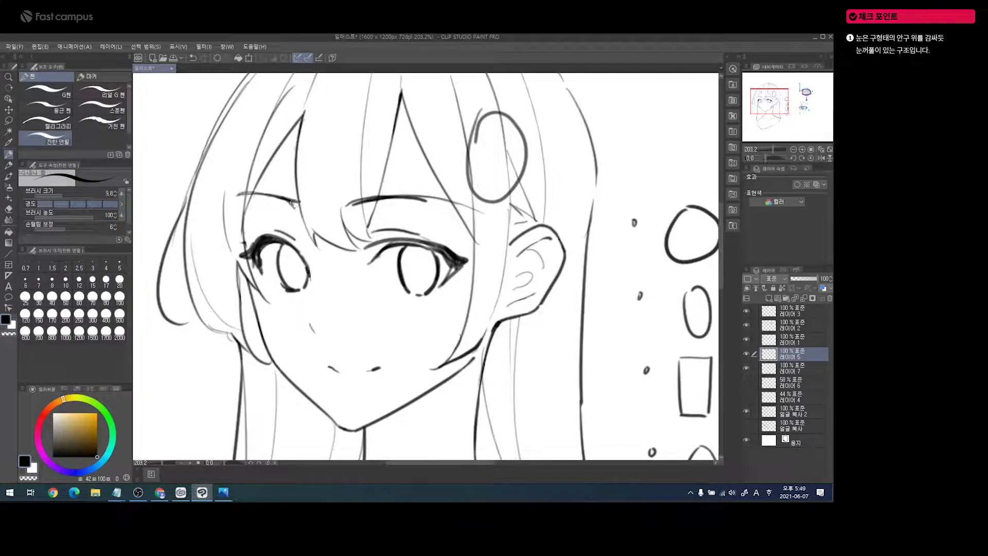
key(e)
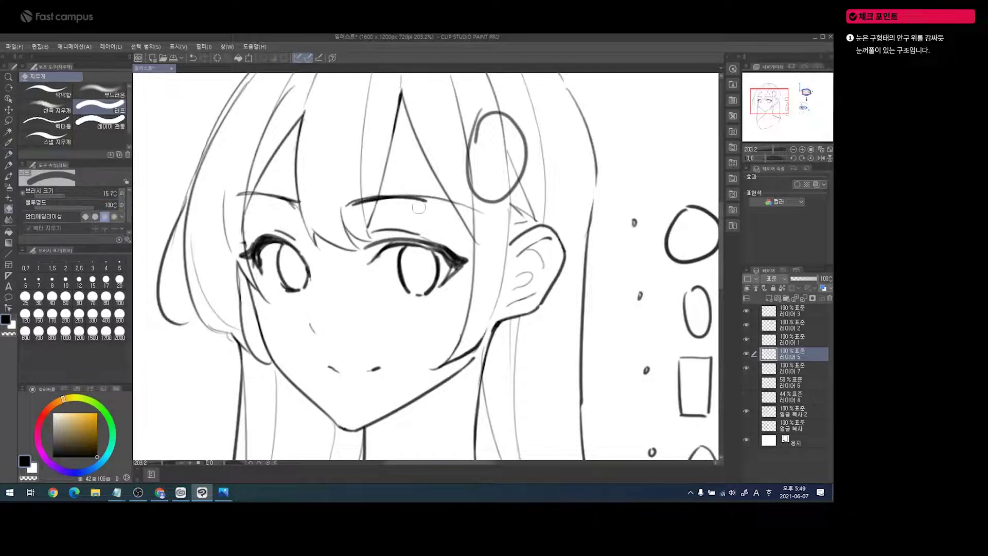
mouse_move(403, 212)
mouse_down()
mouse_move(434, 216)
mouse_move(403, 250)
mouse_up()
- Try a small round highlight notched into the upper left edge of the far iris
key(ctrl+space)
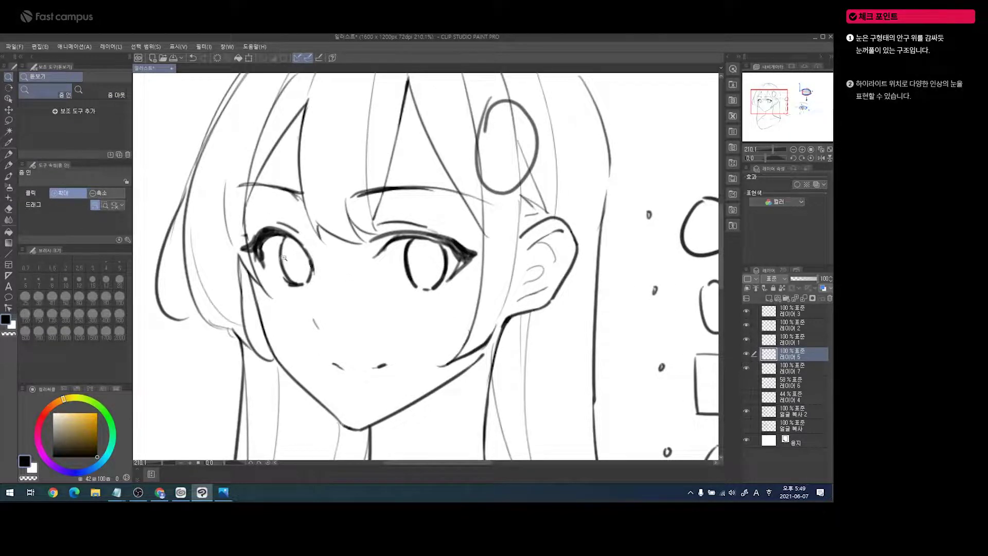
drag(358, 273, 283, 262)
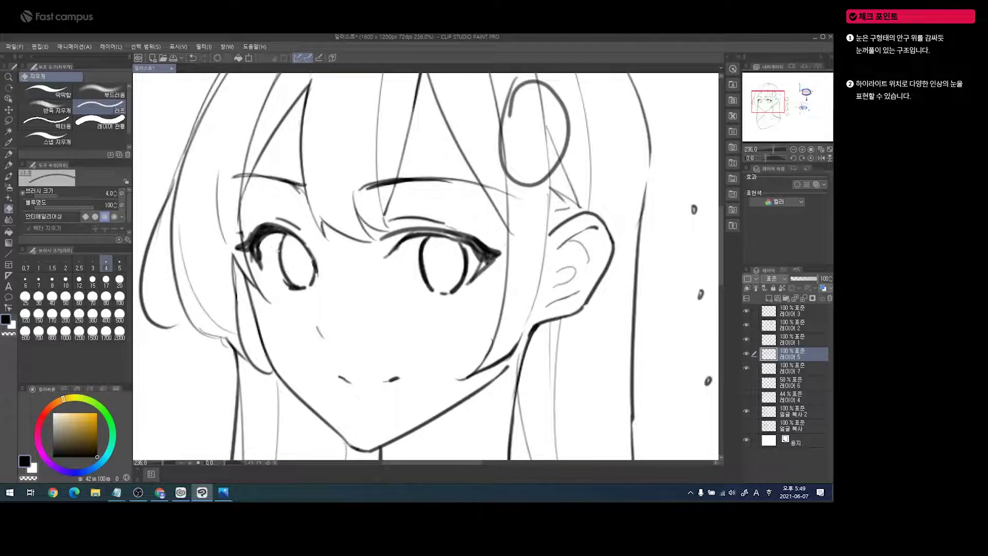
key(p)
key(e)
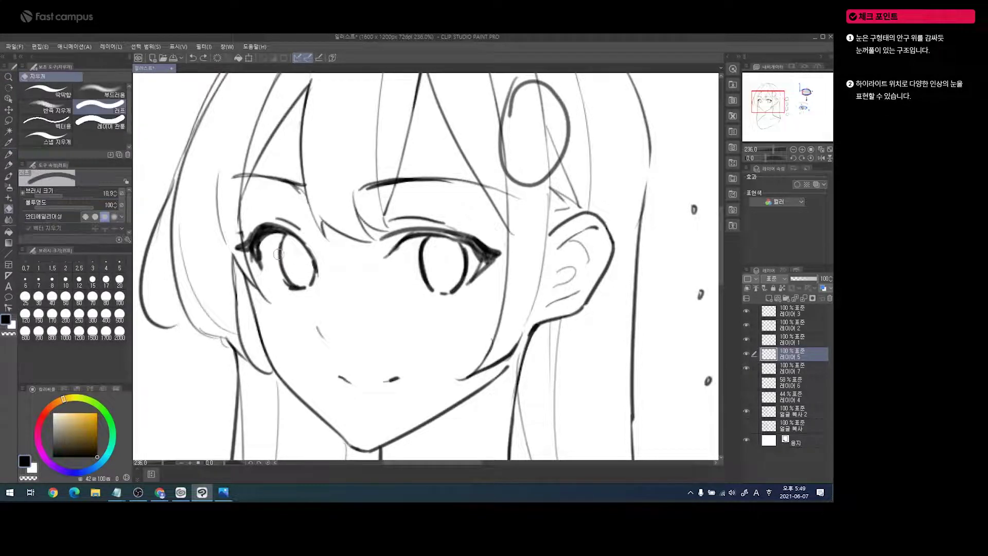
key(bracketleft)
key(bracketleft)
key(p)
drag(283, 250, 286, 261)
- Try a matching round highlight on the upper left edge of the iris nearer the ear
key(e)
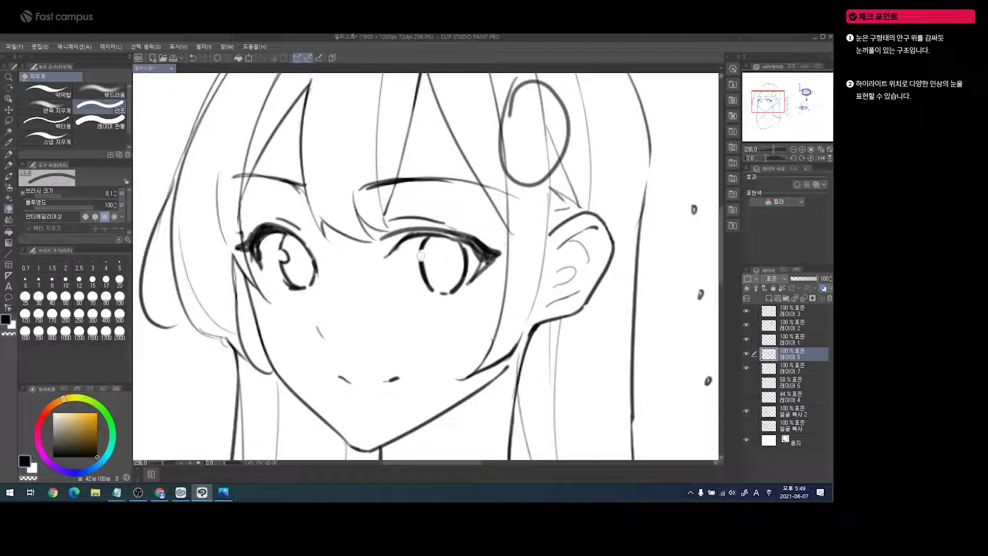
key(p)
mouse_move(427, 251)
mouse_down()
mouse_move(429, 261)
mouse_move(406, 257)
mouse_move(440, 274)
mouse_up()
key(ctrl+space)
drag(400, 244, 409, 227)
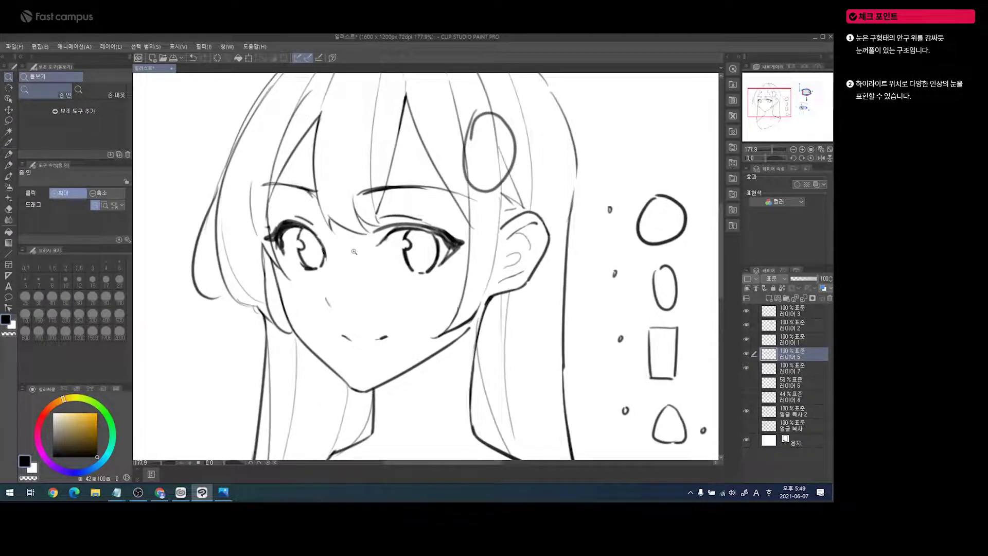
drag(327, 232, 330, 234)
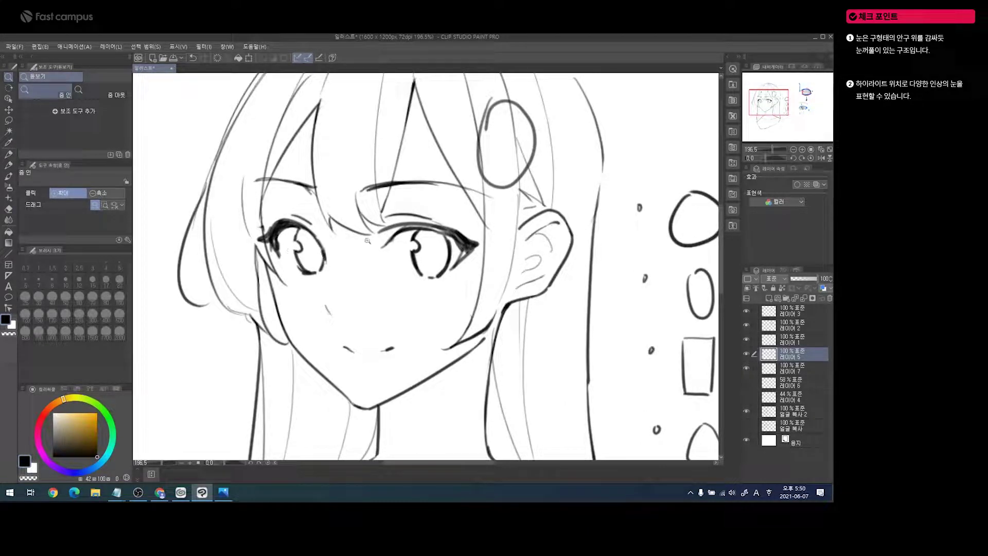
click(314, 253)
- Try round highlights placed higher, near the top of both irises, and undo them
key(e)
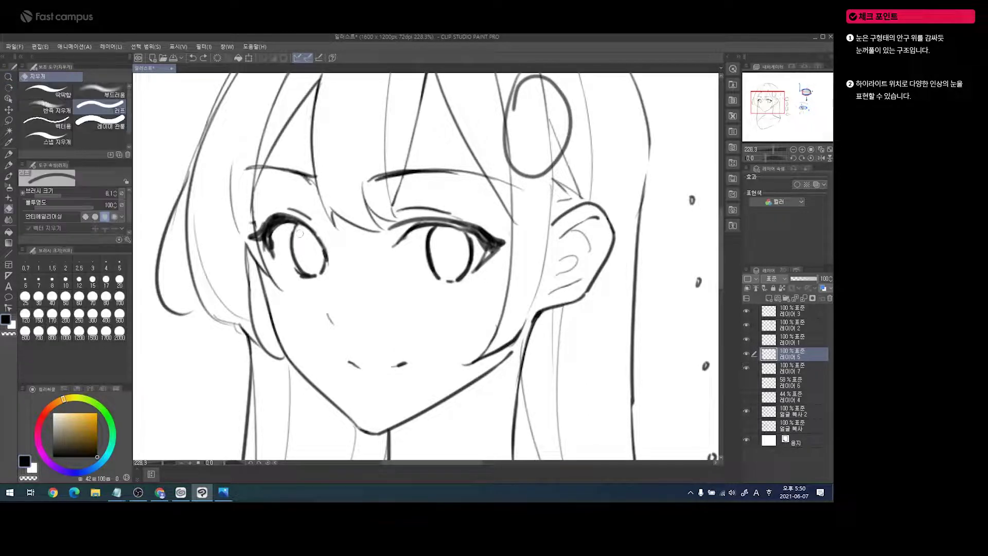
key(p)
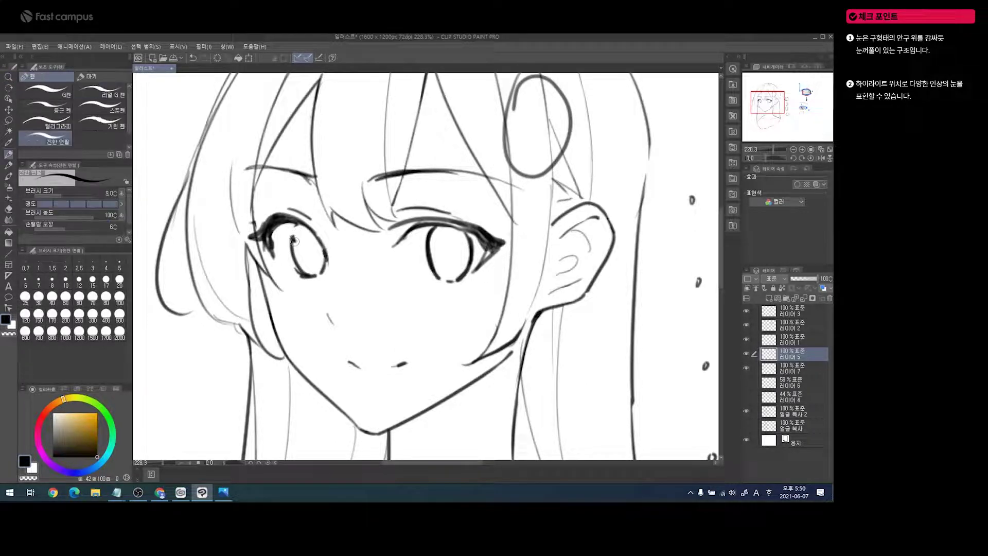
drag(308, 241, 305, 230)
key(e)
mouse_move(429, 241)
mouse_down()
mouse_move(435, 229)
mouse_move(438, 244)
mouse_move(439, 227)
mouse_move(418, 226)
mouse_up()
key(p)
key(ctrl+space)
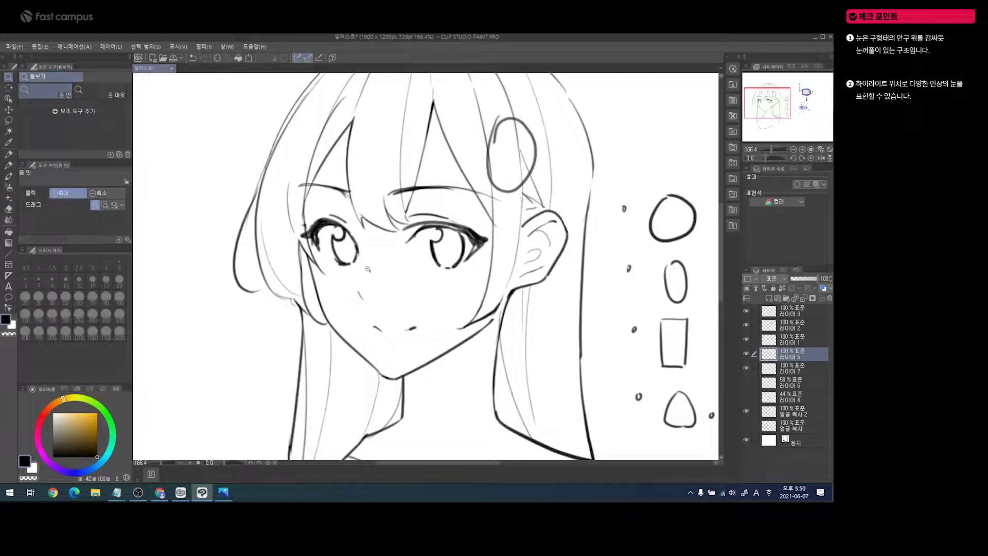
click(442, 240)
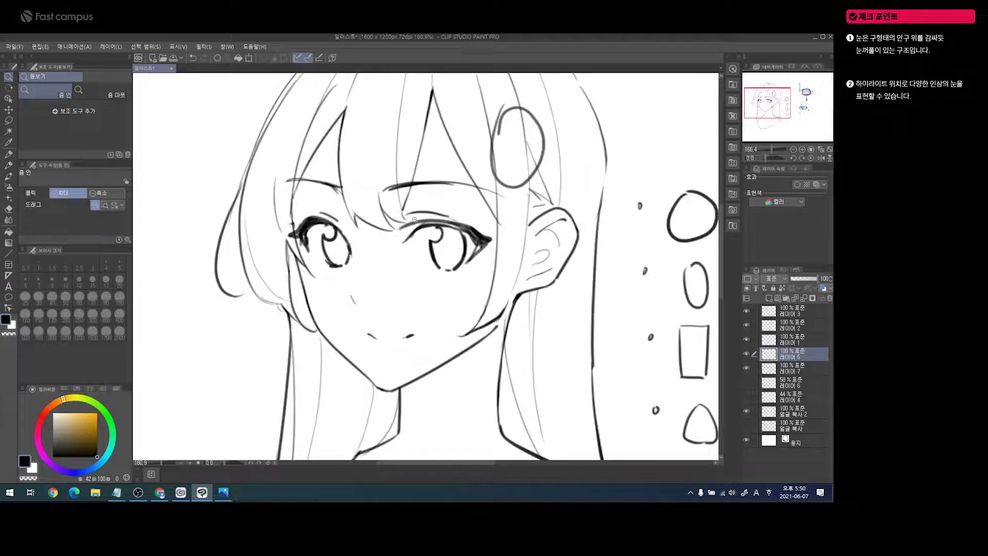
click(190, 57)
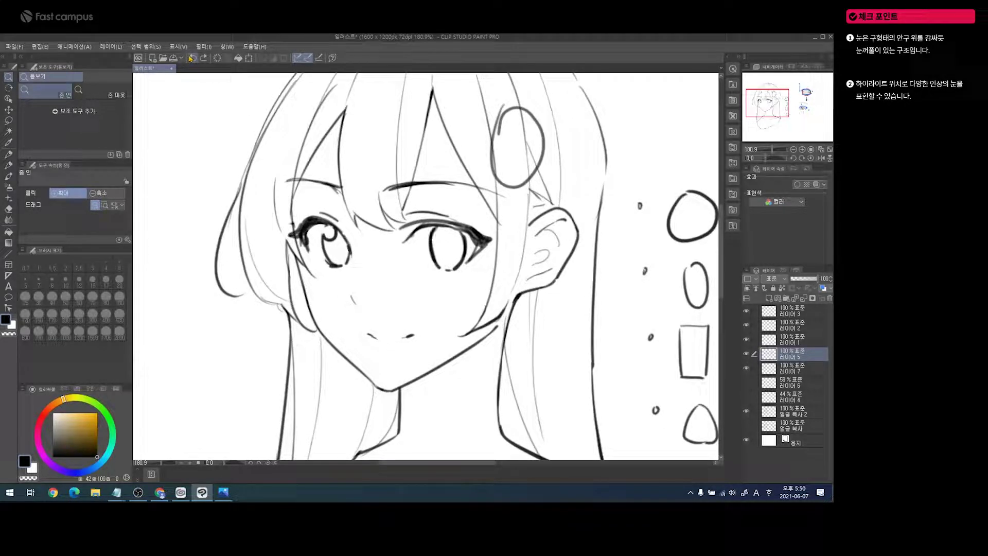
- Try round highlights at the lower left edge of both irises
click(375, 240)
key(e)
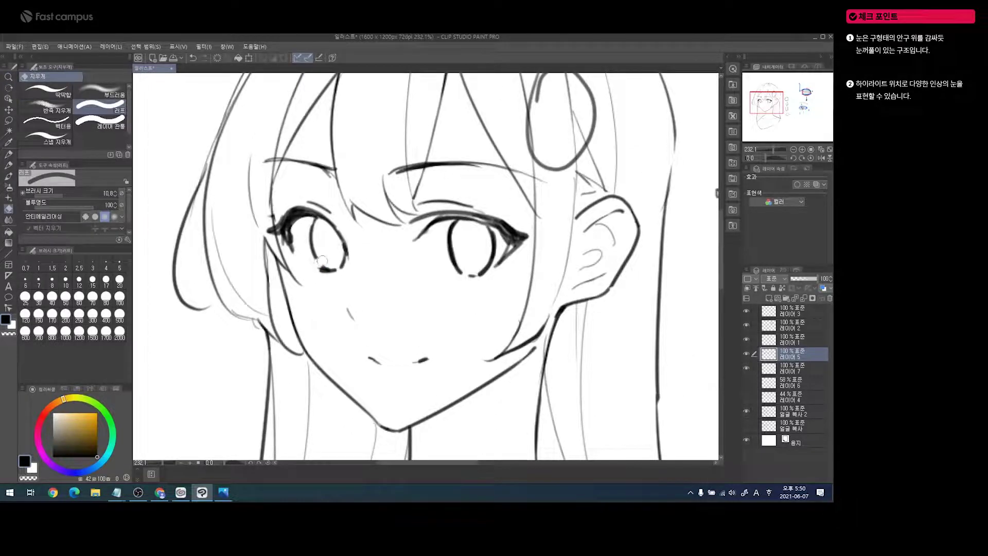
key(p)
key(e)
key(p)
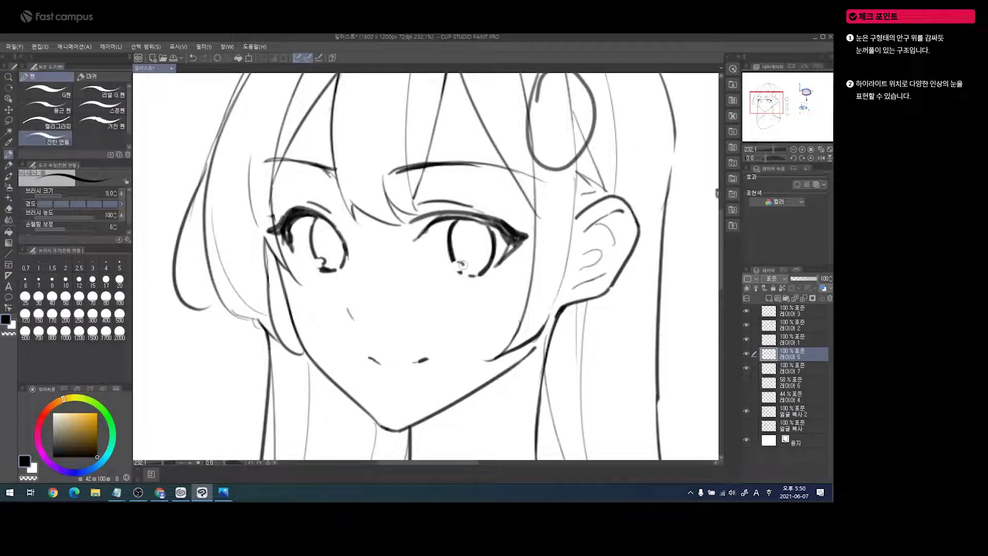
- Undo the lower highlights and try tiny round highlights inside the upper part of both irises
click(193, 58)
mouse_move(474, 234)
mouse_down()
mouse_move(460, 237)
mouse_move(472, 235)
mouse_up()
key(ctrl+z)
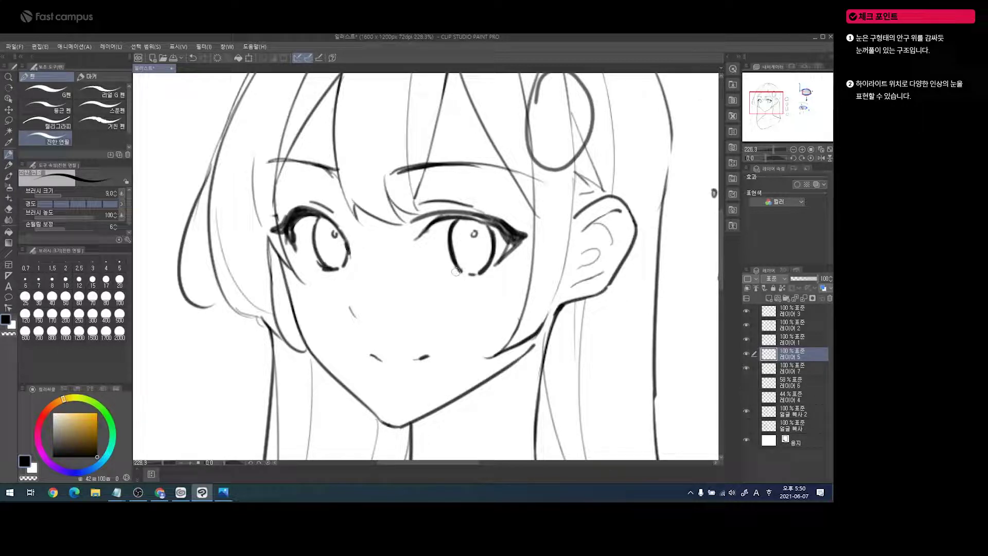
- Draw a short lower-lid line closing the base of the iris nearer the ear and erase the trial highlights
drag(455, 272, 488, 276)
key(e)
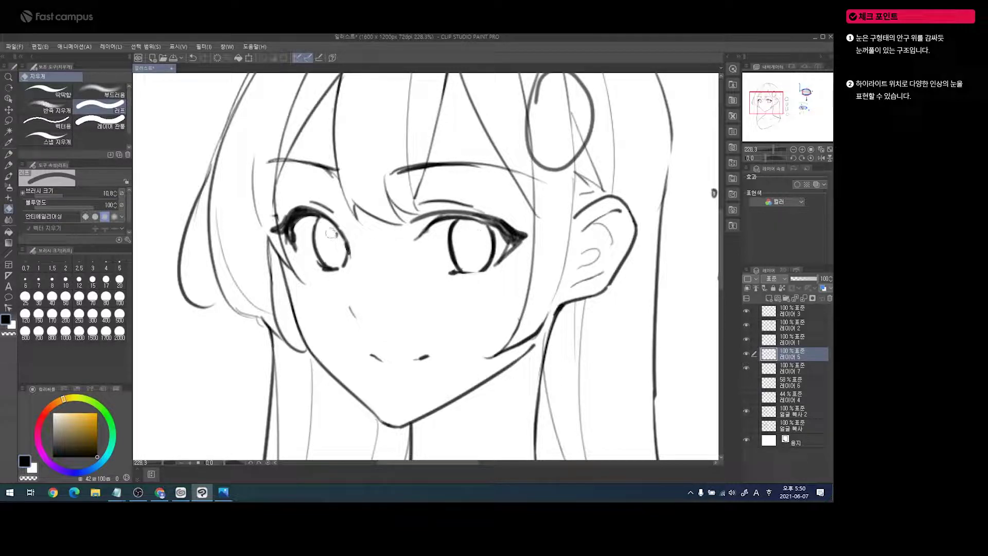
key(ctrl+space)
drag(348, 246, 341, 246)
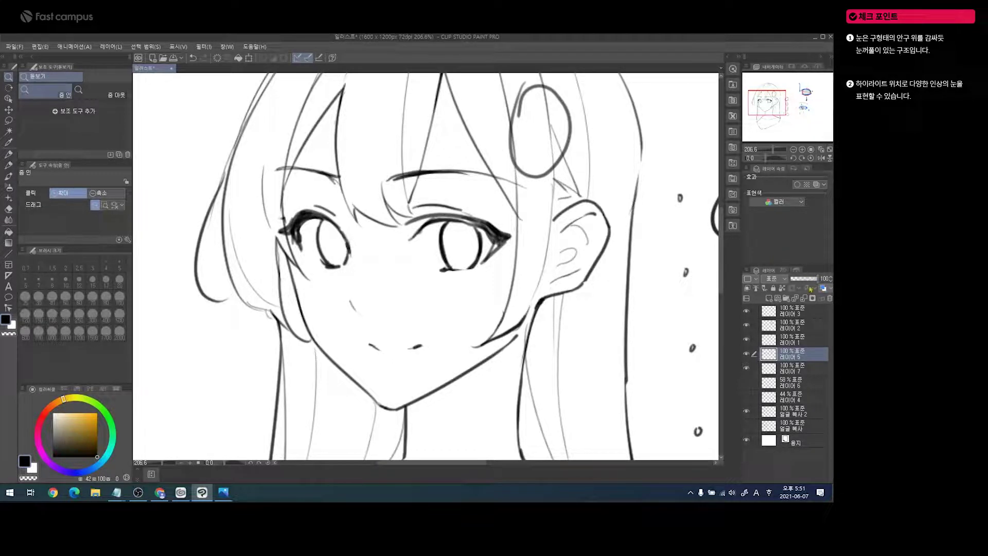
- Lower the eye sketch layer's opacity to 50% and add a new layer above it for clean linework
drag(815, 282, 803, 280)
click(769, 299)
click(430, 231)
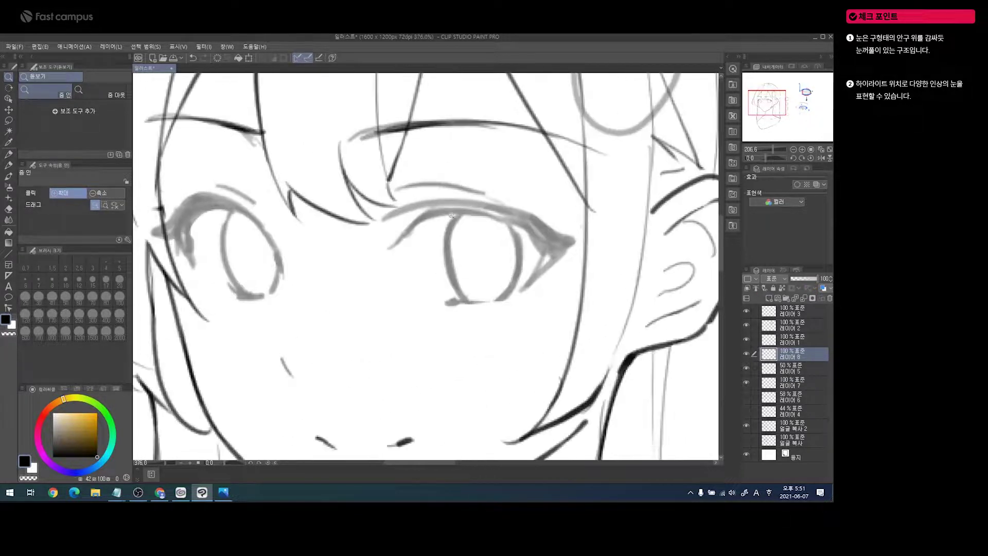
- Trace the upper lash line of the eye nearer the ear with dark tapered strokes on the new layer
key(p)
mouse_move(418, 224)
mouse_down()
mouse_move(395, 243)
mouse_move(442, 211)
mouse_move(525, 229)
mouse_move(544, 255)
mouse_move(539, 273)
mouse_up()
key(ctrl+z)
key(r)
mouse_move(489, 219)
mouse_down()
mouse_move(448, 204)
mouse_move(496, 179)
mouse_up()
drag(396, 221, 487, 174)
drag(414, 205, 496, 175)
mouse_move(387, 223)
mouse_down()
mouse_move(413, 200)
mouse_move(509, 169)
mouse_move(487, 170)
mouse_move(546, 177)
mouse_move(544, 266)
mouse_move(534, 281)
mouse_move(551, 228)
mouse_move(563, 241)
mouse_move(529, 223)
mouse_move(548, 259)
mouse_move(555, 250)
mouse_move(535, 220)
mouse_move(549, 244)
mouse_up()
key(r)
- Shape the outer-corner lash wedge of the eye nearer the ear using a larger brush and the eraser
key(bracketright)
key(bracketright)
key(bracketright)
key(bracketright)
key(bracketright)
key(e)
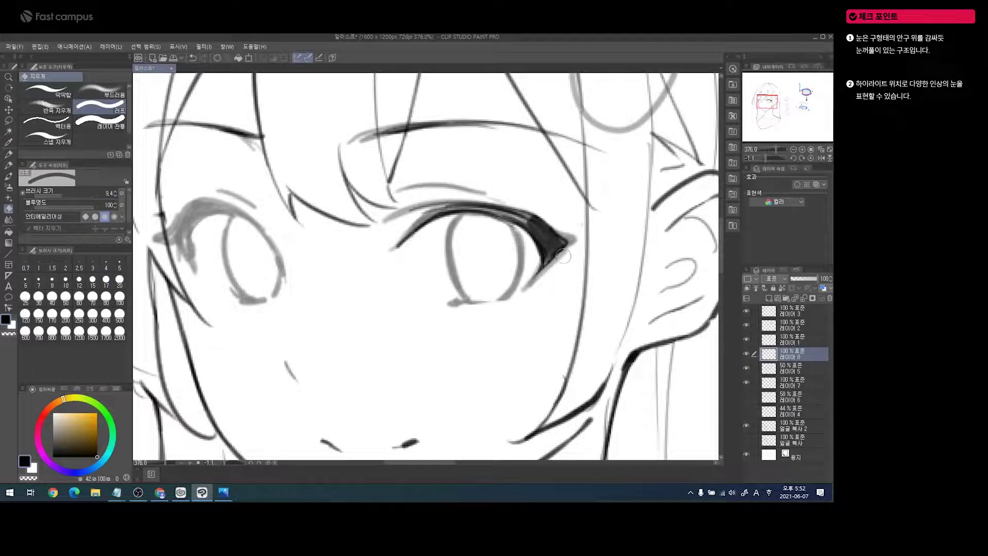
key(p)
drag(539, 261, 570, 239)
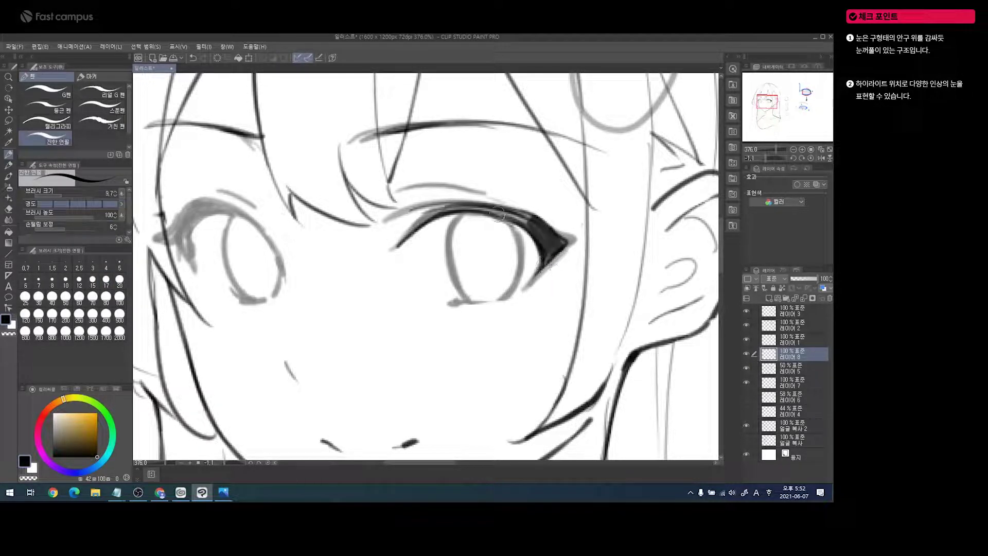
- Flip and rotate the canvas view and thicken the upper lash line of the eye nearer the ear
key(h)
key(r)
drag(455, 226, 444, 222)
drag(334, 236, 372, 221)
mouse_move(308, 252)
mouse_down()
mouse_move(402, 216)
mouse_move(376, 219)
mouse_move(422, 220)
mouse_move(363, 228)
mouse_move(319, 249)
mouse_move(382, 219)
mouse_move(311, 252)
mouse_move(404, 210)
mouse_up()
mouse_move(334, 237)
mouse_down()
mouse_move(401, 206)
mouse_move(389, 213)
mouse_move(435, 225)
mouse_up()
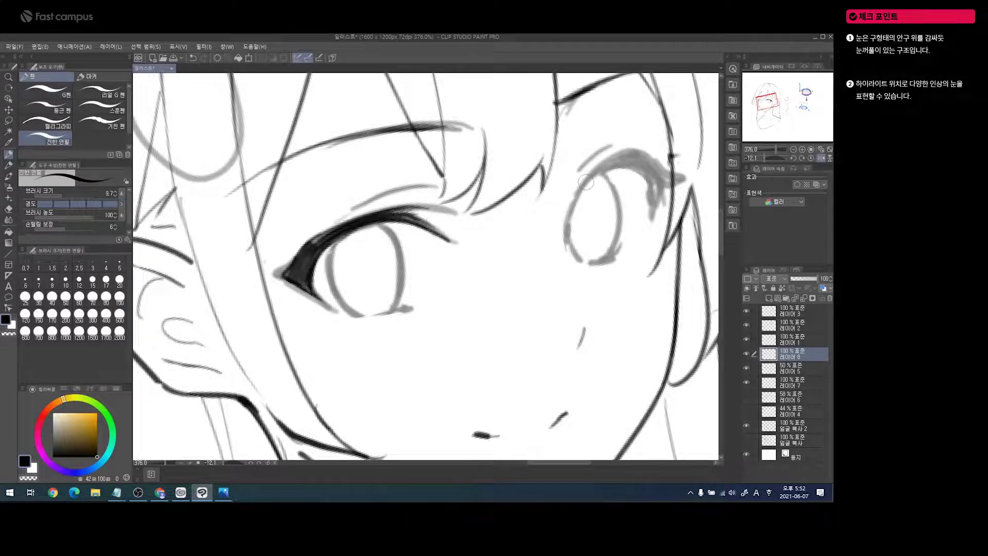
- Trace the far eye's upper lash line with a dark outer corner and add its eyelid crease
mouse_move(579, 184)
mouse_down()
mouse_move(635, 171)
mouse_move(618, 169)
mouse_move(639, 180)
mouse_move(590, 175)
mouse_move(620, 156)
mouse_move(623, 167)
mouse_move(612, 162)
mouse_move(656, 188)
mouse_up()
mouse_move(630, 155)
mouse_down()
mouse_move(662, 183)
mouse_move(670, 173)
mouse_move(643, 192)
mouse_move(652, 212)
mouse_up()
mouse_move(669, 175)
mouse_down()
mouse_move(649, 190)
mouse_move(615, 167)
mouse_move(651, 172)
mouse_move(641, 161)
mouse_move(666, 169)
mouse_move(650, 210)
mouse_up()
drag(600, 159, 571, 180)
mouse_move(618, 144)
mouse_down()
mouse_move(568, 188)
mouse_move(584, 165)
mouse_up()
- Unflip the view, draw the eyelid crease above the eye nearer the ear and even out its lash line
key(h)
key(r)
drag(599, 206, 545, 172)
mouse_move(400, 200)
mouse_down()
mouse_move(433, 189)
mouse_move(462, 201)
mouse_up()
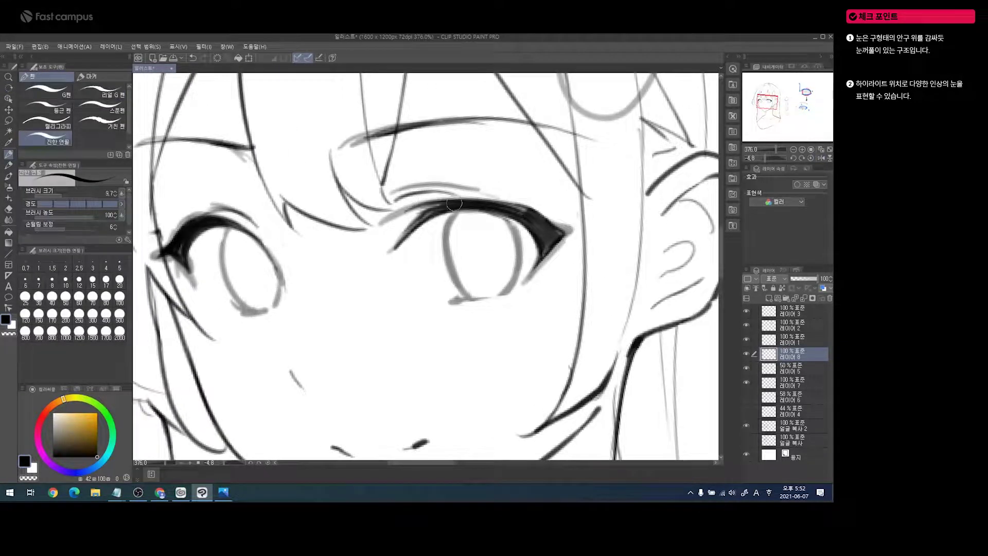
mouse_move(394, 220)
mouse_down()
mouse_move(431, 215)
mouse_move(409, 233)
mouse_move(446, 205)
mouse_move(518, 211)
mouse_move(496, 207)
mouse_move(540, 224)
mouse_up()
mouse_move(430, 211)
mouse_down()
mouse_move(452, 201)
mouse_move(534, 213)
mouse_move(488, 202)
mouse_move(541, 224)
mouse_up()
- Trace the outlines of both irises in dark strokes, including their bases, redoing strokes that miss the sketch
drag(293, 256, 362, 241)
mouse_move(299, 212)
mouse_down()
mouse_move(297, 255)
mouse_move(317, 292)
mouse_move(335, 294)
mouse_up()
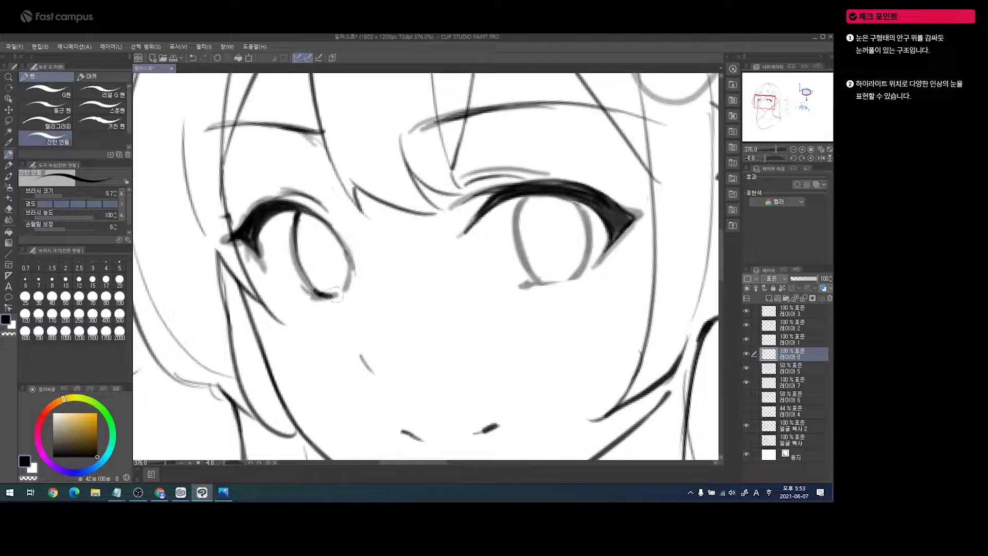
mouse_move(530, 194)
mouse_down()
mouse_move(523, 230)
mouse_move(525, 204)
mouse_move(530, 283)
mouse_up()
key(ctrl+z)
mouse_move(529, 195)
mouse_down()
mouse_move(524, 255)
mouse_move(543, 283)
mouse_up()
key(ctrl+z)
mouse_move(575, 199)
mouse_down()
mouse_move(582, 267)
mouse_move(575, 198)
mouse_move(585, 222)
mouse_move(572, 280)
mouse_move(584, 238)
mouse_move(570, 259)
mouse_move(579, 281)
mouse_move(540, 284)
mouse_move(584, 271)
mouse_move(526, 286)
mouse_move(591, 284)
mouse_up()
key(ctrl+z)
key(e)
key(p)
key(r)
key(p)
mouse_move(340, 266)
mouse_down()
mouse_move(350, 255)
mouse_move(332, 289)
mouse_move(303, 289)
mouse_move(344, 275)
mouse_up()
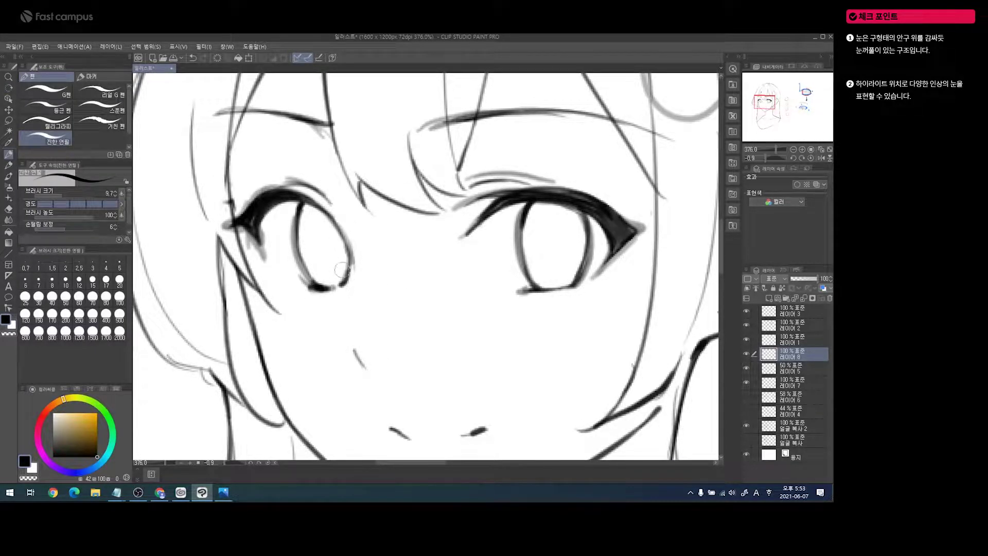
- Erase a small gap in each iris's left edge and draw a small round highlight there
key(e)
key([)
mouse_move(298, 234)
mouse_down()
mouse_move(297, 243)
mouse_move(305, 230)
mouse_move(307, 244)
mouse_move(297, 248)
mouse_up()
key(p)
key(e)
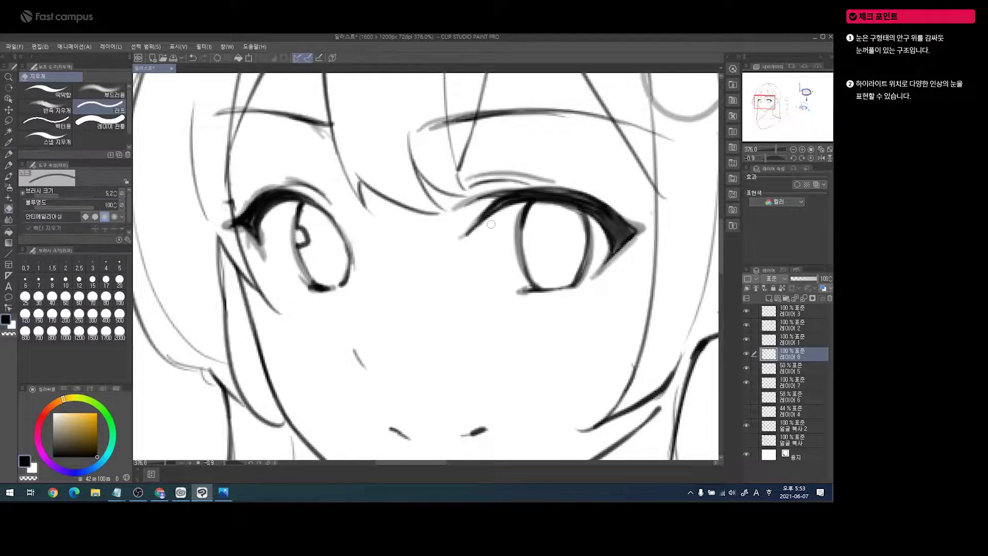
key(p)
mouse_move(522, 238)
mouse_down()
mouse_move(527, 230)
mouse_move(526, 247)
mouse_up()
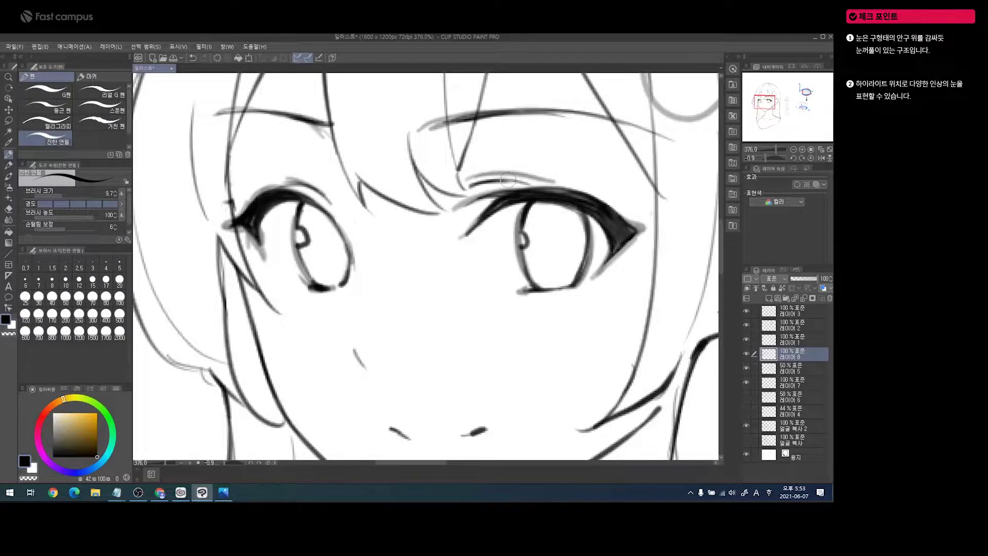
- Trace both eyebrows over the faint sketch with dark tapered strokes, flipping the view for the far brow
key(space)
drag(580, 155, 563, 206)
mouse_move(406, 178)
mouse_down()
mouse_move(515, 167)
mouse_move(630, 183)
mouse_up()
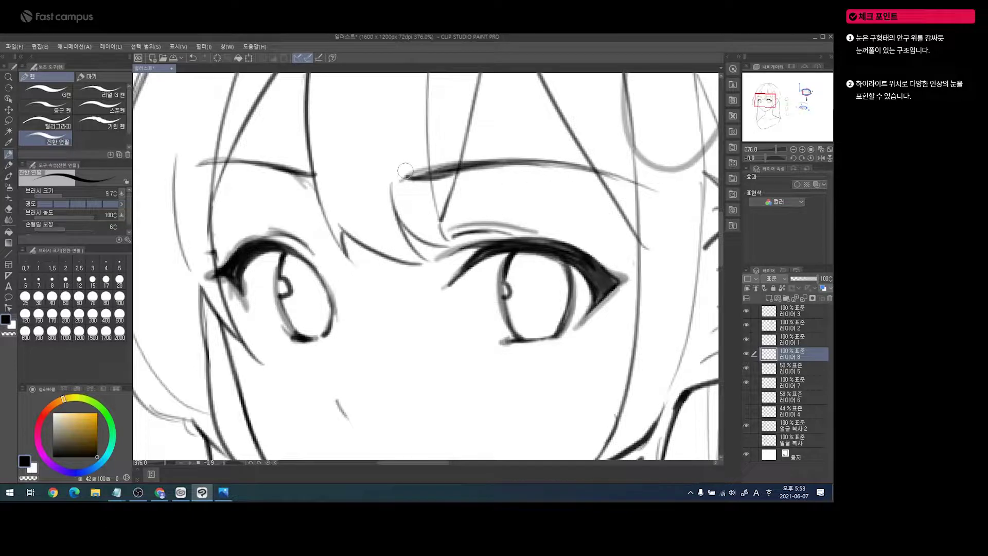
key(h)
drag(550, 176, 621, 166)
- Return to the unflipped face view and hide the 50% eye sketch layer beneath the linework
key(ctrl+space)
drag(603, 174, 532, 244)
key(h)
drag(471, 278, 513, 267)
click(746, 368)
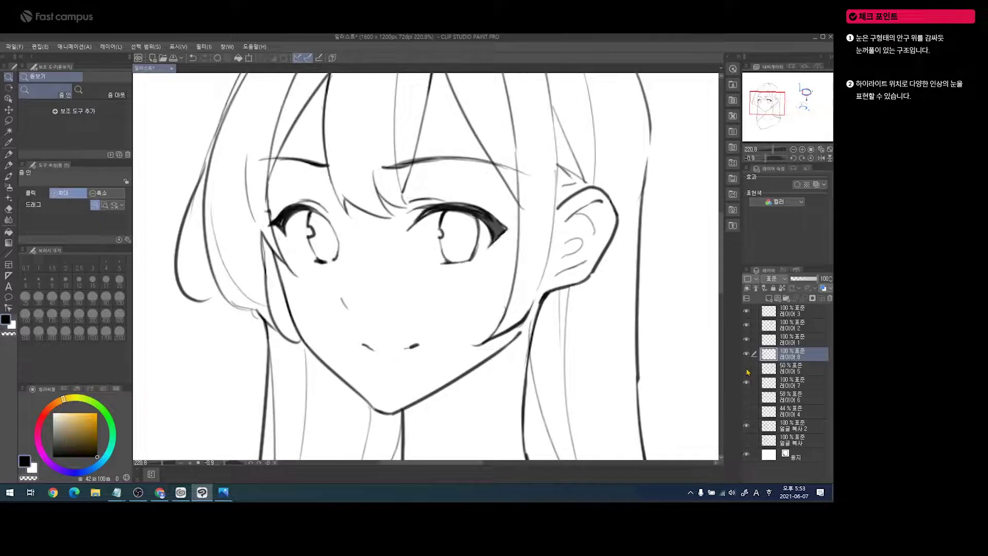
- Touch up the near eye's upper lash line around its inner corner with a short dark stroke
mouse_move(436, 203)
mouse_down()
mouse_move(506, 205)
mouse_move(518, 225)
mouse_up()
scroll(518, 225, down, 1)
key(e)
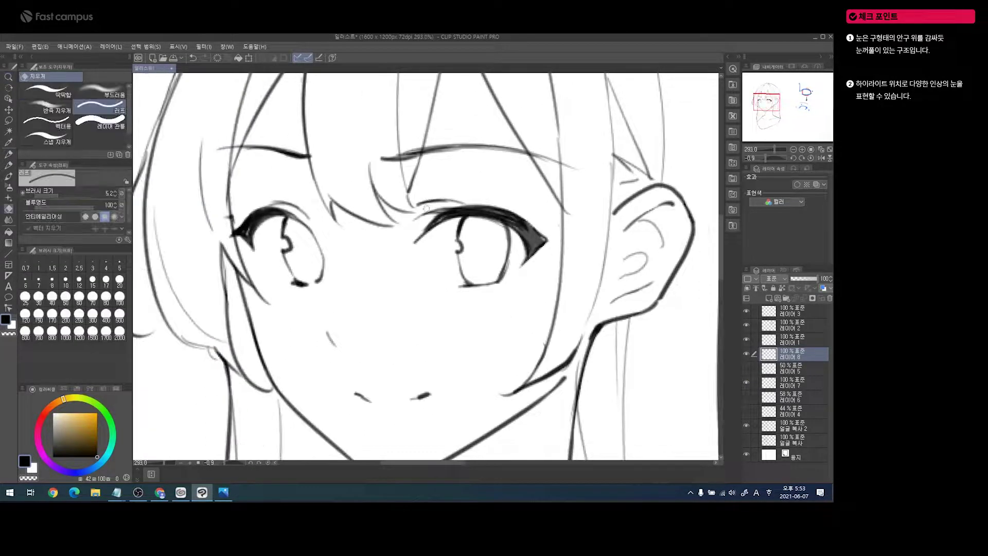
key(p)
drag(421, 224, 455, 209)
- Add a new layer directly beneath the eye linework and set up the G-pen with a mid grey colour
click(766, 298)
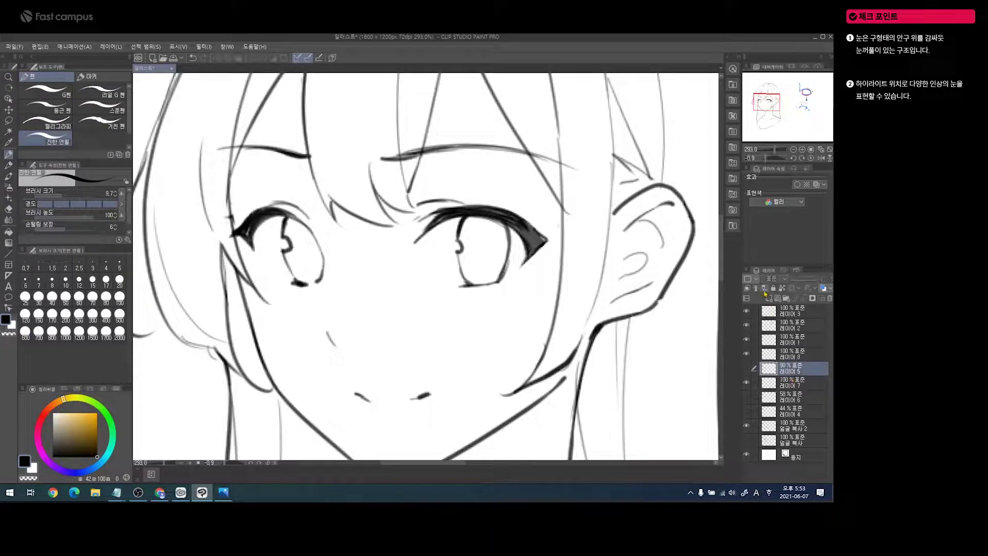
drag(96, 422, 53, 433)
click(9, 165)
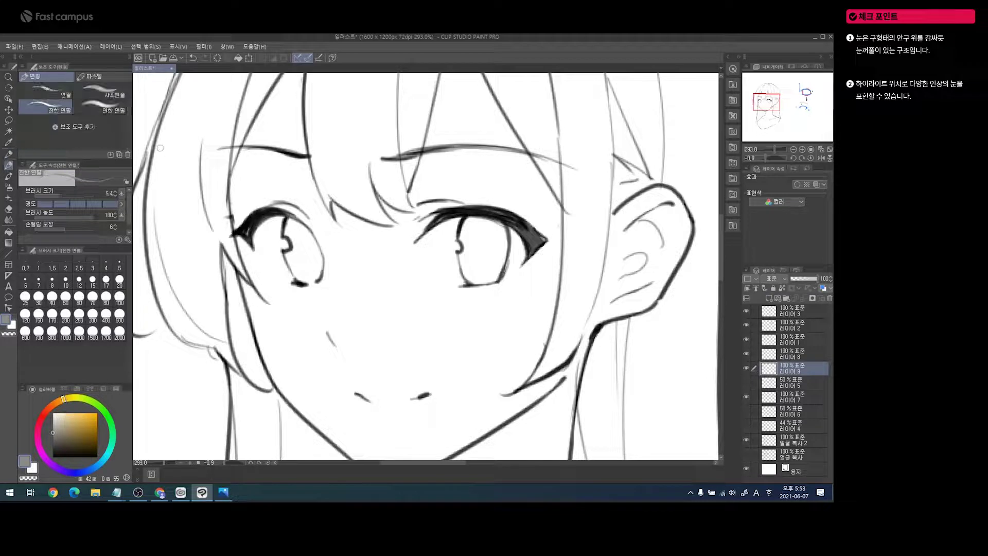
key(p)
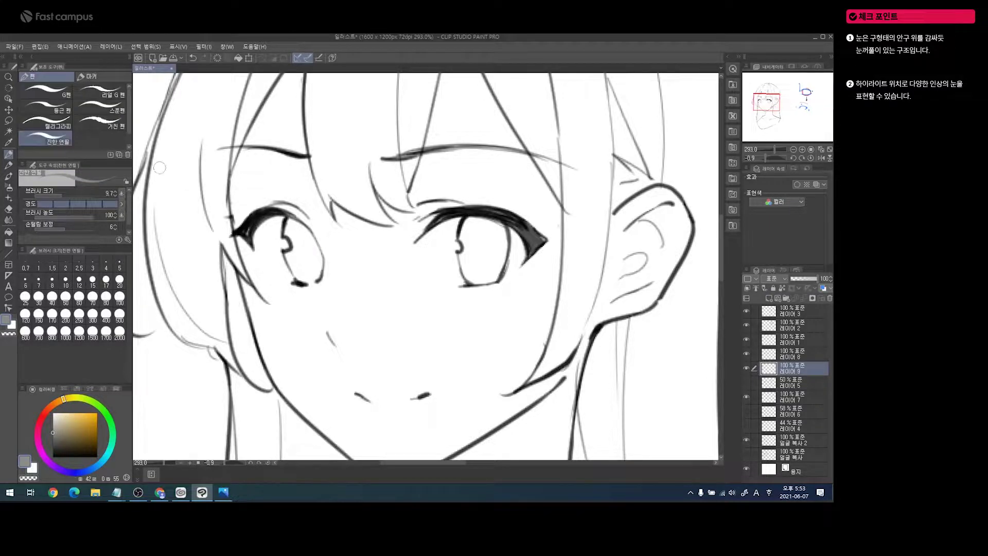
click(46, 90)
- Fill both irises with flat grey inside their outlines, leaving the small round highlights white
mouse_move(307, 236)
mouse_down()
mouse_move(302, 214)
mouse_move(288, 231)
mouse_move(289, 222)
mouse_move(301, 280)
mouse_move(317, 278)
mouse_move(320, 260)
mouse_move(288, 219)
mouse_move(302, 224)
mouse_up()
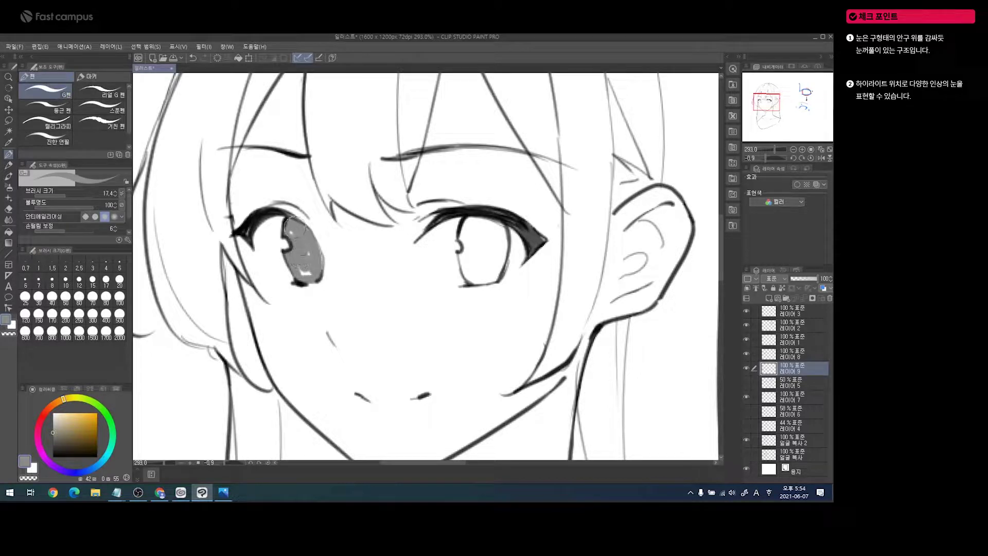
mouse_move(307, 273)
mouse_down()
mouse_move(323, 265)
mouse_move(319, 254)
mouse_up()
key(e)
key(p)
drag(478, 220, 470, 226)
mouse_move(467, 239)
mouse_down()
mouse_move(459, 232)
mouse_move(476, 222)
mouse_move(497, 237)
mouse_move(499, 229)
mouse_move(491, 280)
mouse_move(496, 234)
mouse_move(483, 221)
mouse_move(458, 258)
mouse_move(474, 285)
mouse_move(482, 264)
mouse_move(487, 277)
mouse_up()
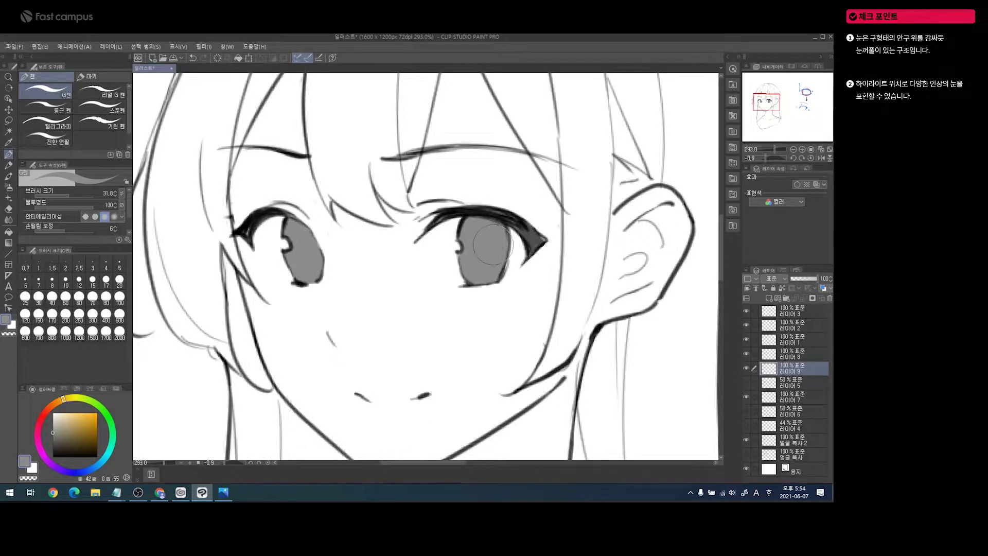
- Lasso the area around the girl's far eye, keeping the eyebrow outside the selection
key(ctrl+space)
drag(496, 238, 447, 242)
drag(495, 259, 454, 227)
click(8, 120)
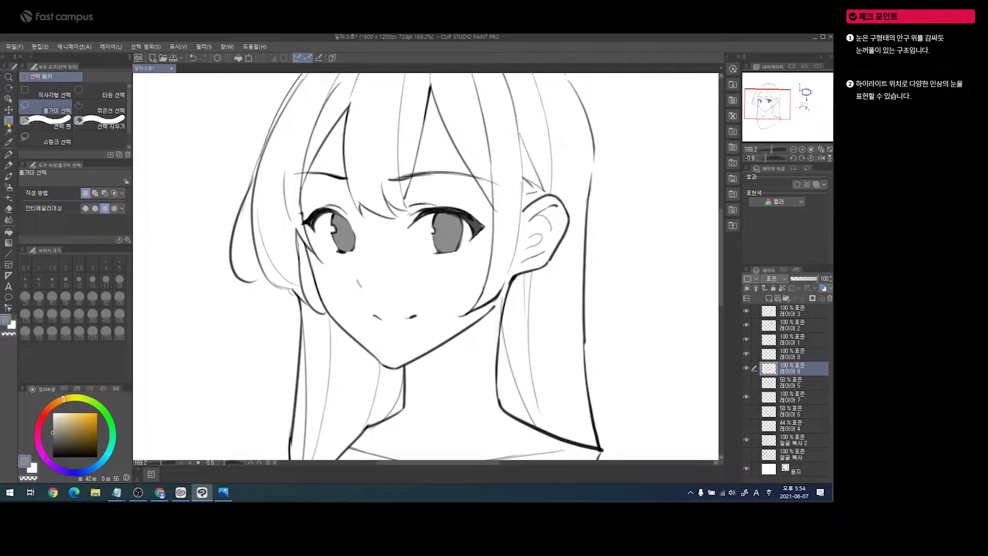
mouse_move(365, 198)
mouse_down()
mouse_move(331, 191)
mouse_move(295, 226)
mouse_move(342, 264)
mouse_move(368, 224)
mouse_up()
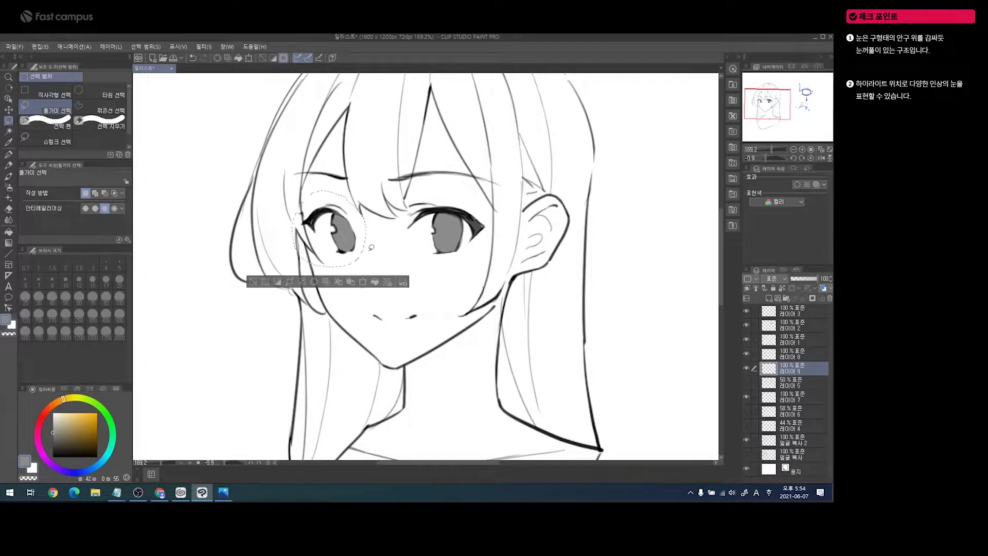
click(365, 282)
drag(366, 190, 368, 189)
click(358, 284)
- Include the eye linework layer with the grey fill layer, enlarge the selected far eye slightly, and nudge it down
click(754, 354)
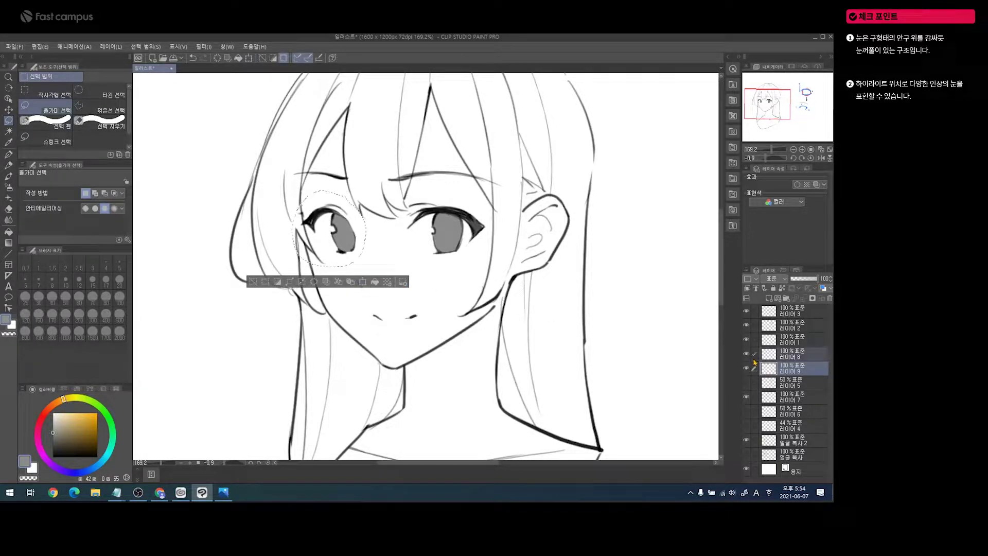
click(369, 283)
drag(365, 189, 369, 186)
key(Down)
key(Down)
key(Down)
key(Down)
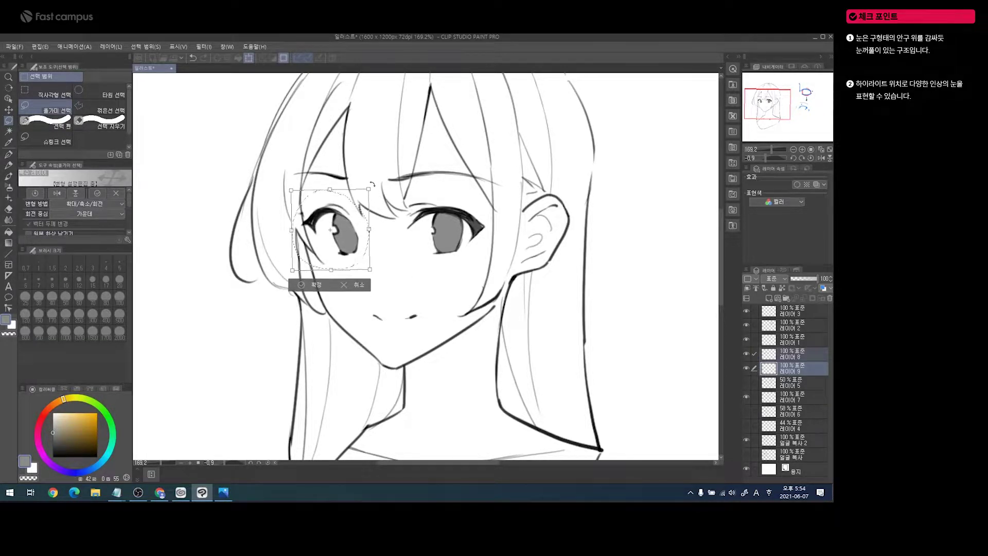
click(308, 289)
- Lasso the near eye, enlarge it slightly on both layers, and nudge it down and left into place
mouse_move(430, 192)
mouse_down()
mouse_move(397, 246)
mouse_move(476, 240)
mouse_up()
click(479, 287)
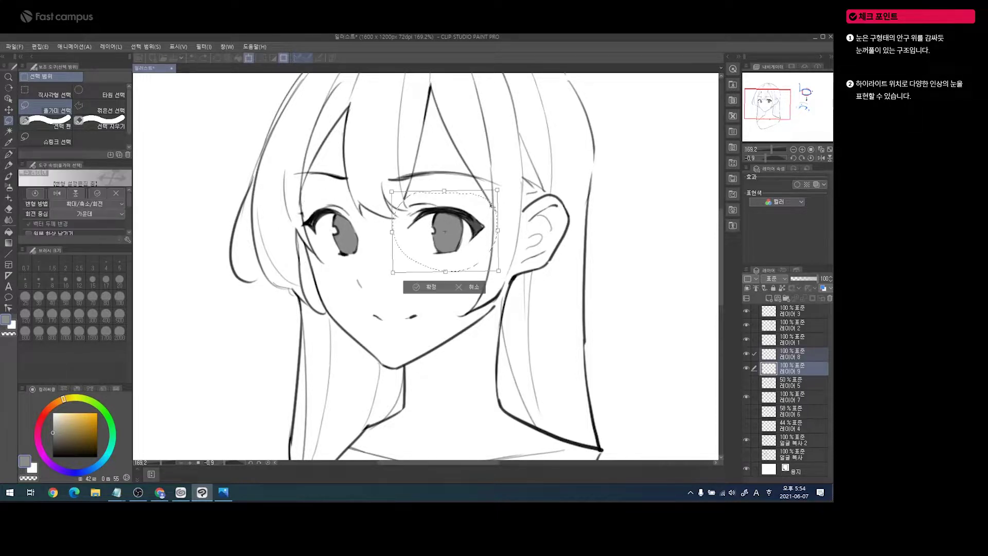
drag(498, 189, 502, 186)
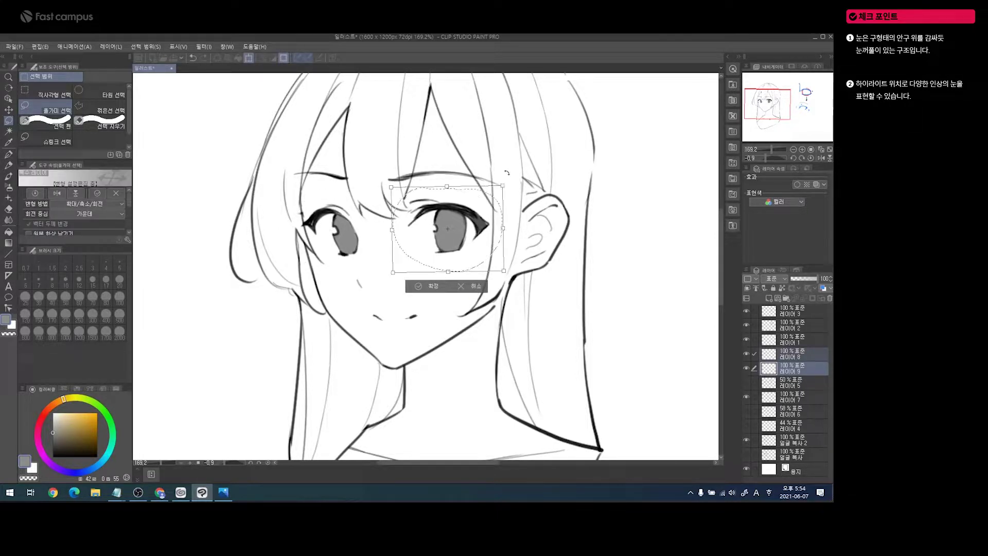
key(Down)
key(Down)
key(Left)
key(Left)
key(Down)
key(Down)
key(Up)
key(Up)
key(Down)
key(Down)
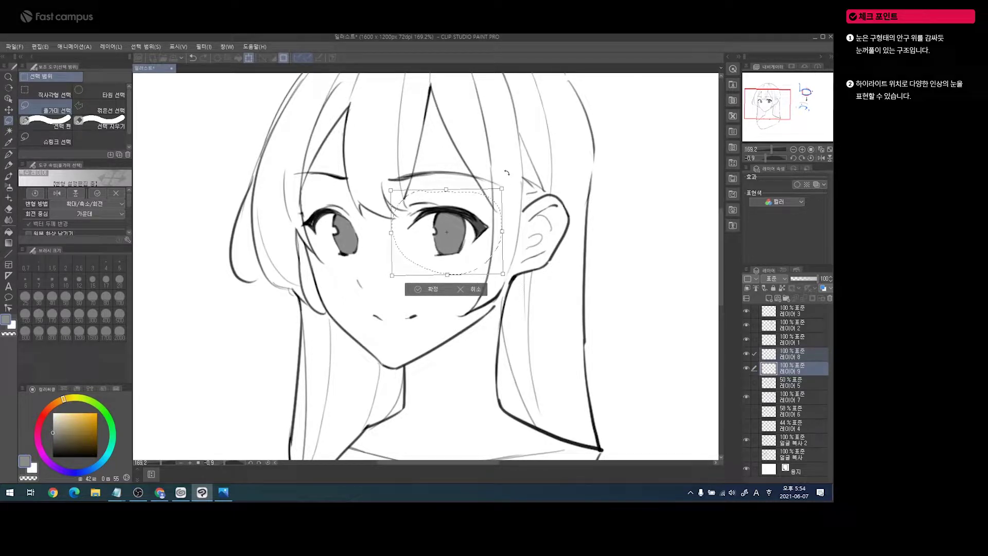
click(421, 292)
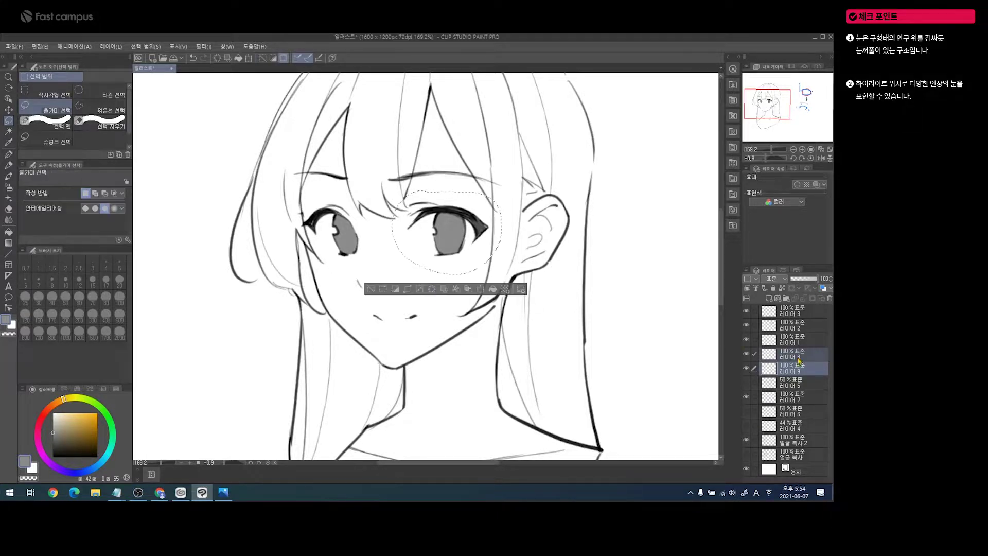
- Clear the selection and, on the eye linework layer only, erase the inner tip of the near eyebrow
click(799, 356)
key(ctrl+d)
key(e)
key(bracketright)
drag(390, 180, 410, 184)
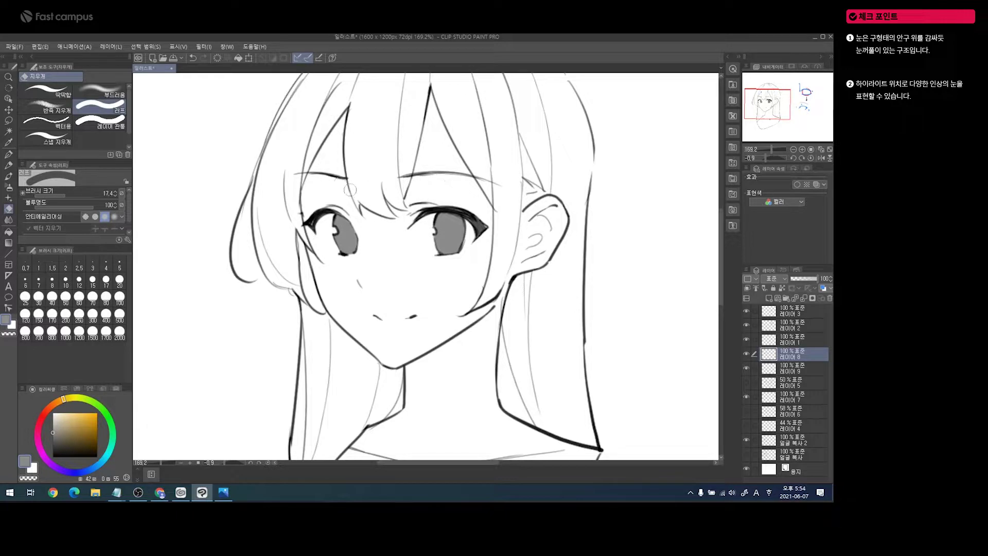
- Lasso the far eyebrow, apply a transform to it, and clear the selection
click(8, 120)
mouse_move(324, 140)
mouse_down()
mouse_move(370, 177)
mouse_move(362, 195)
mouse_up()
click(355, 206)
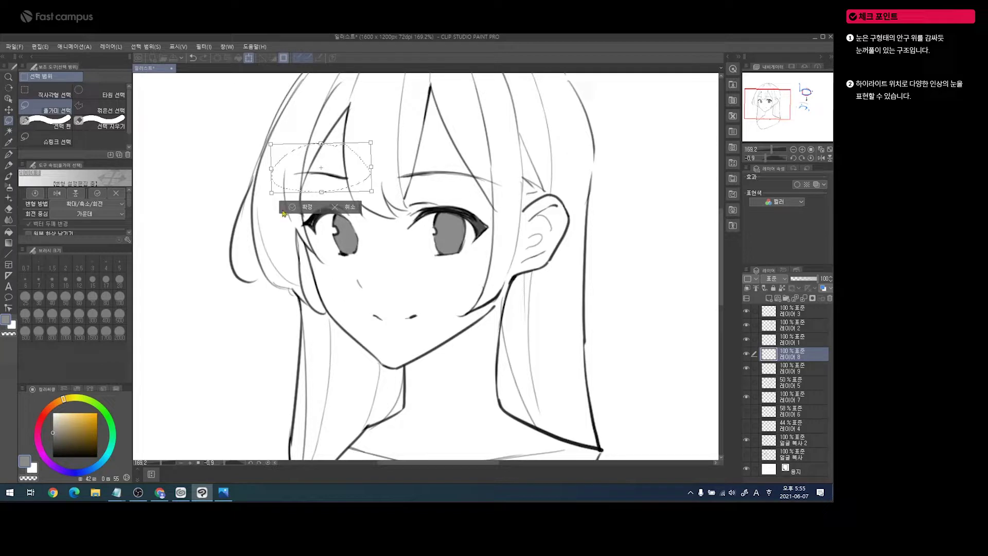
click(300, 209)
click(243, 208)
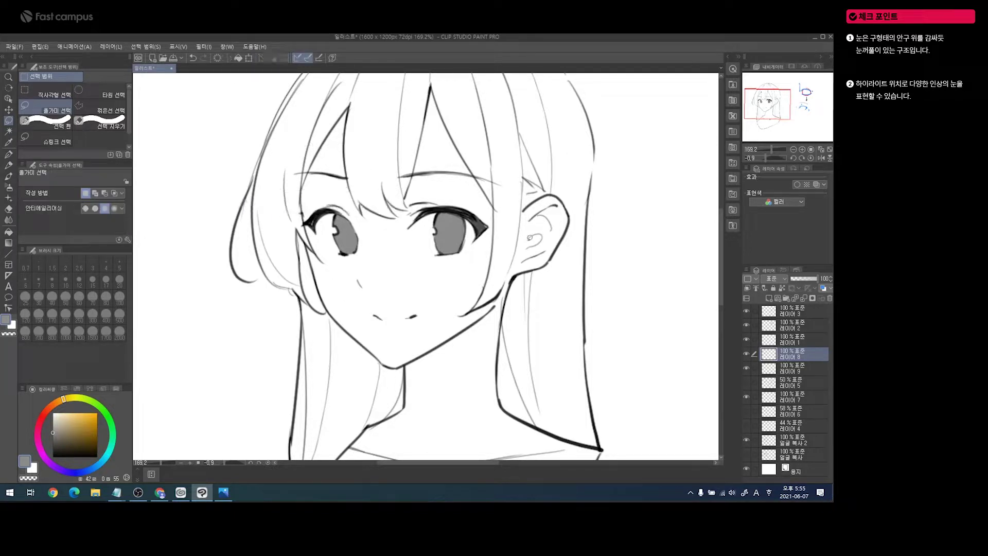
- Draw a large grey circle around the red and blue eyeball diagram beside the portrait
drag(549, 259, 487, 252)
key(ctrl+space)
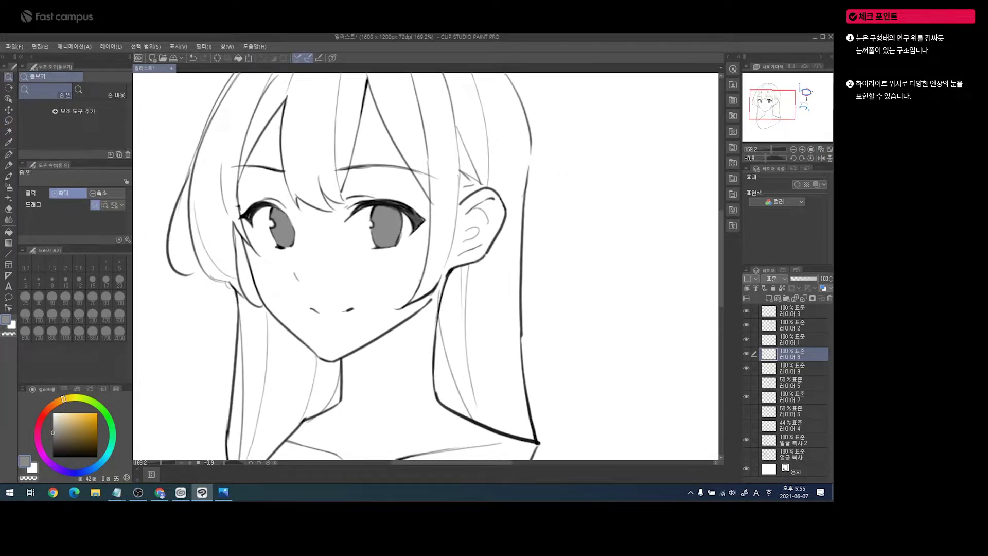
click(828, 151)
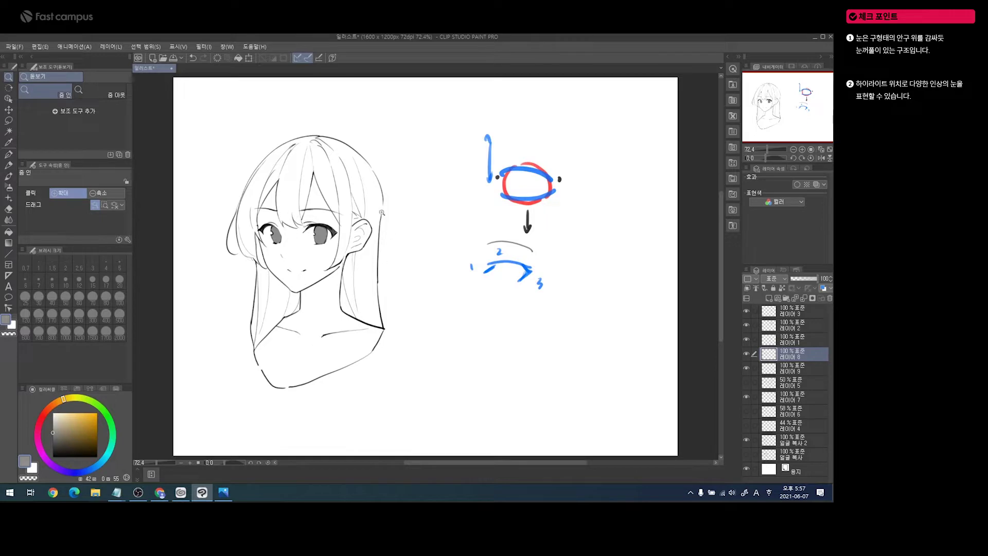
drag(483, 186, 495, 179)
mouse_move(492, 102)
mouse_down()
mouse_move(472, 111)
mouse_move(463, 184)
mouse_move(514, 222)
mouse_move(600, 192)
mouse_move(540, 105)
mouse_up()
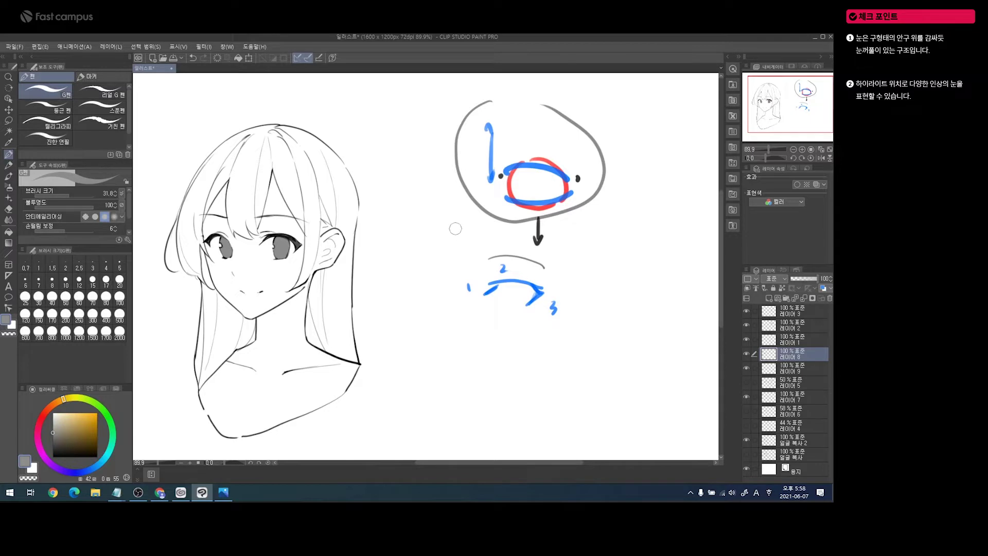